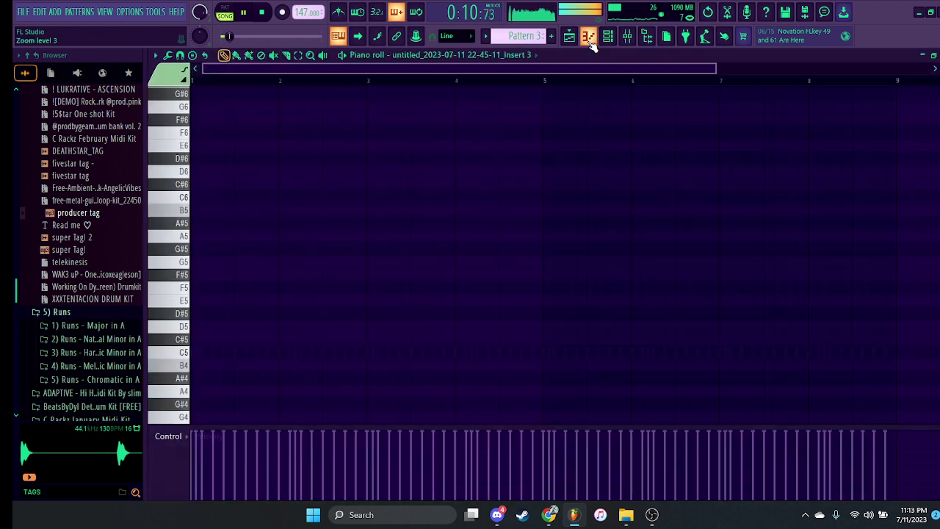
# Switch to Pattern 1 and display the Nexus channel's notes in the piano roll
pyautogui.click(490, 38)
pyautogui.click(503, 46)
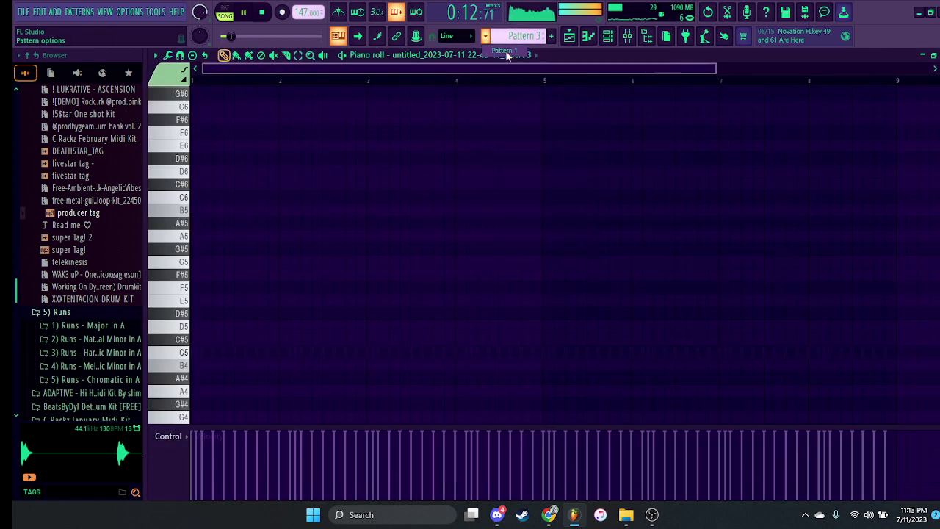
pyautogui.click(462, 55)
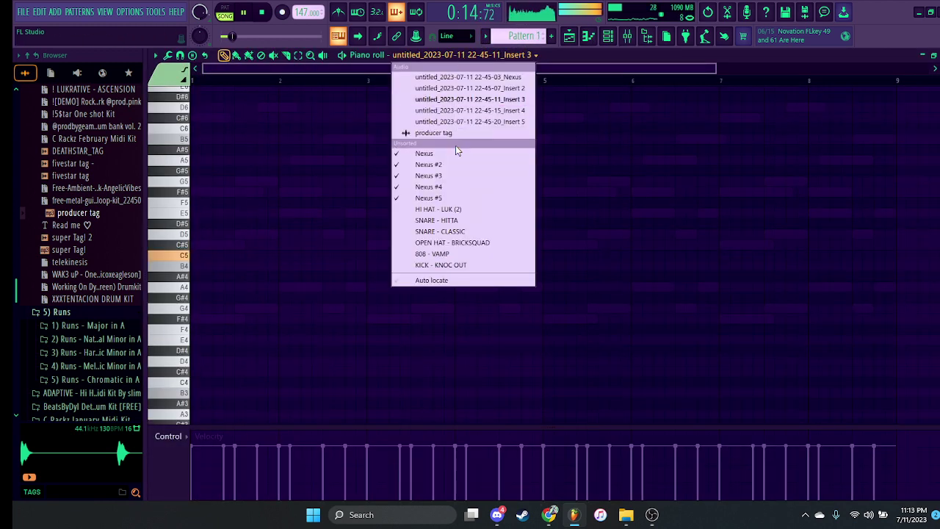
pyautogui.click(454, 152)
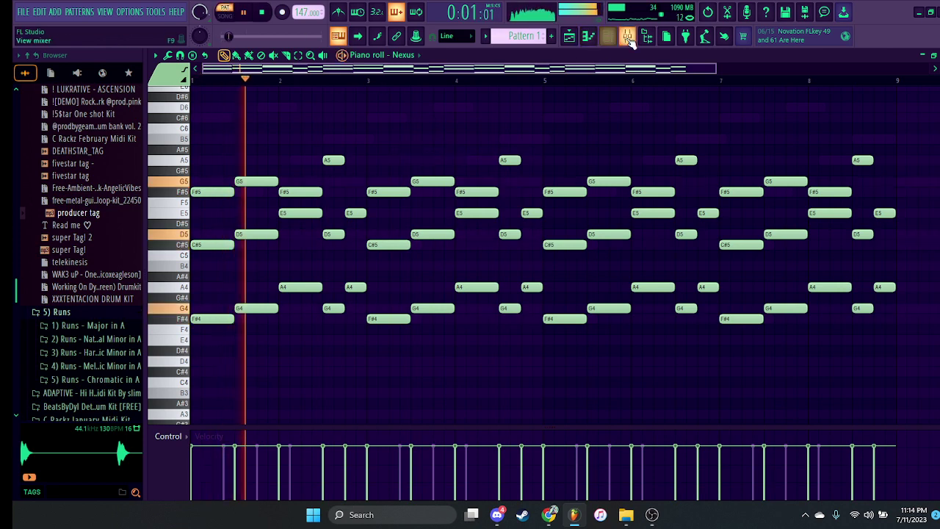
# Examine the Nexus channel's mixer track effects and the preset loaded in its plugin
pyautogui.press('F9')
pyautogui.click(228, 307)
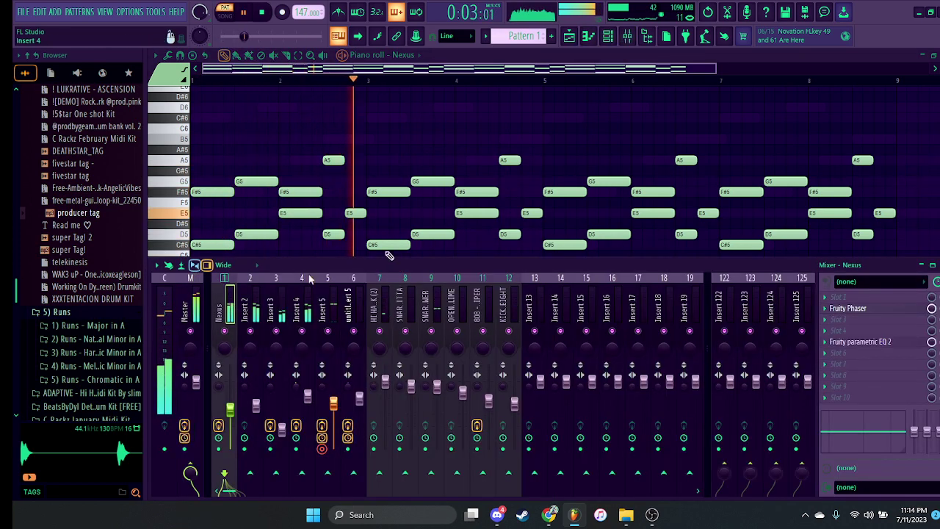
pyautogui.press('F9')
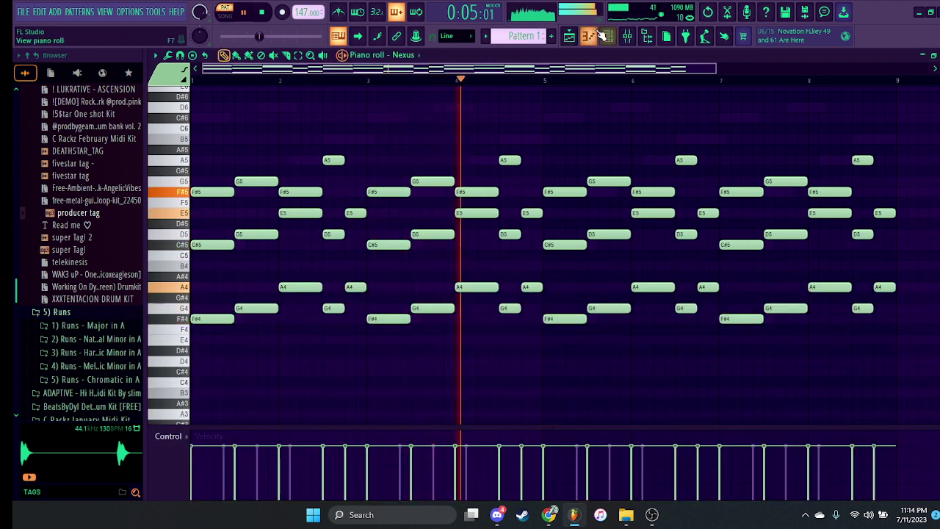
pyautogui.press('F6')
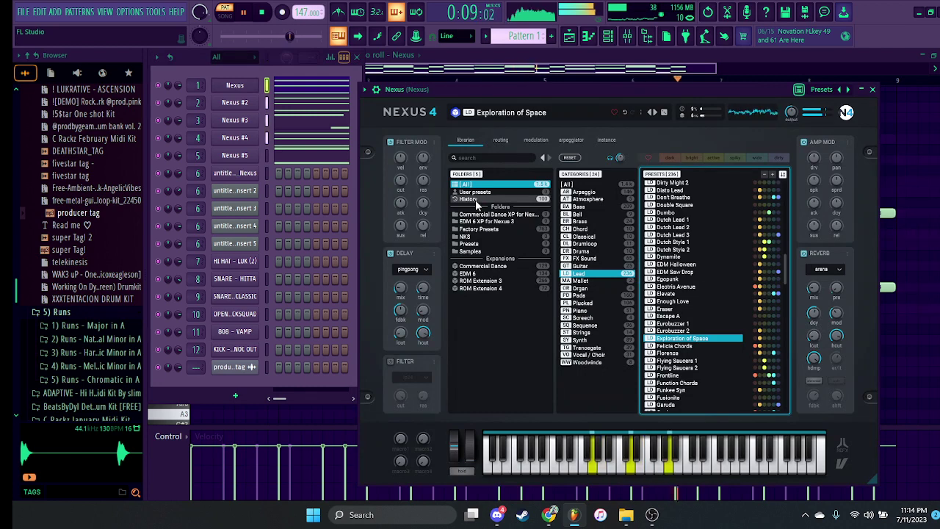
pyautogui.click(873, 89)
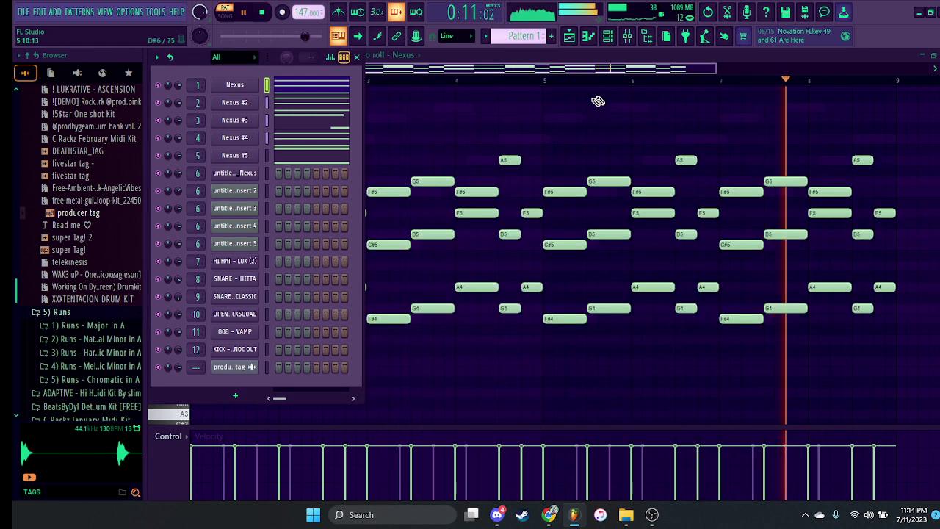
# Examine the Nexus #2 channel's notes, its loaded preset and its Insert 2 mixer track
pyautogui.press('F6')
pyautogui.click(403, 55)
pyautogui.click(444, 164)
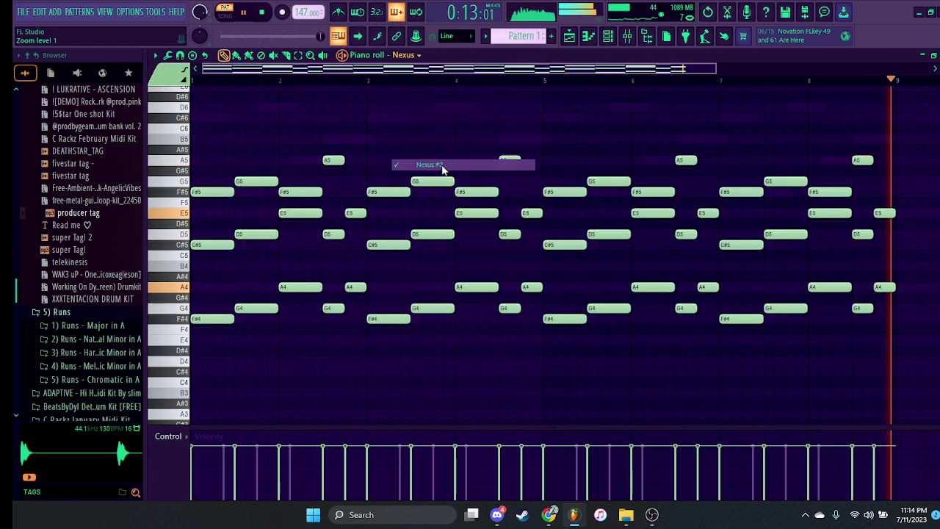
pyautogui.click(608, 36)
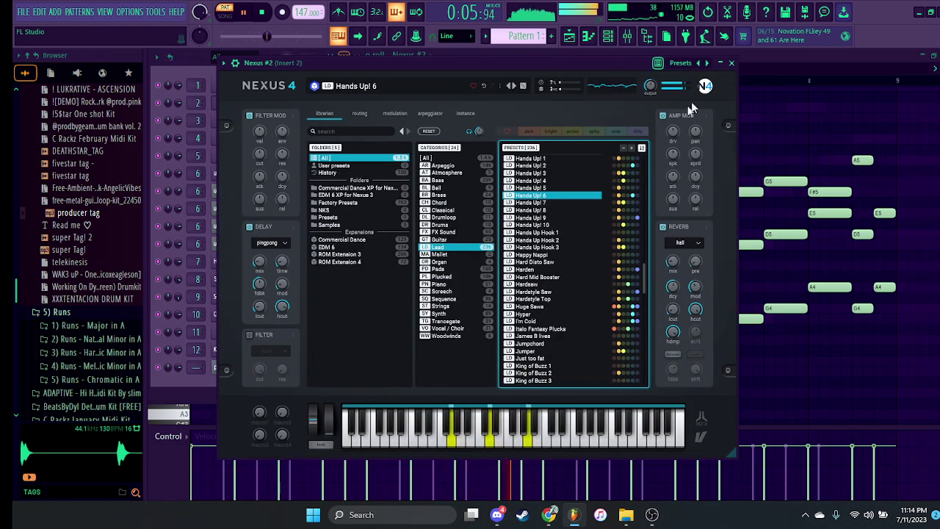
pyautogui.click(630, 36)
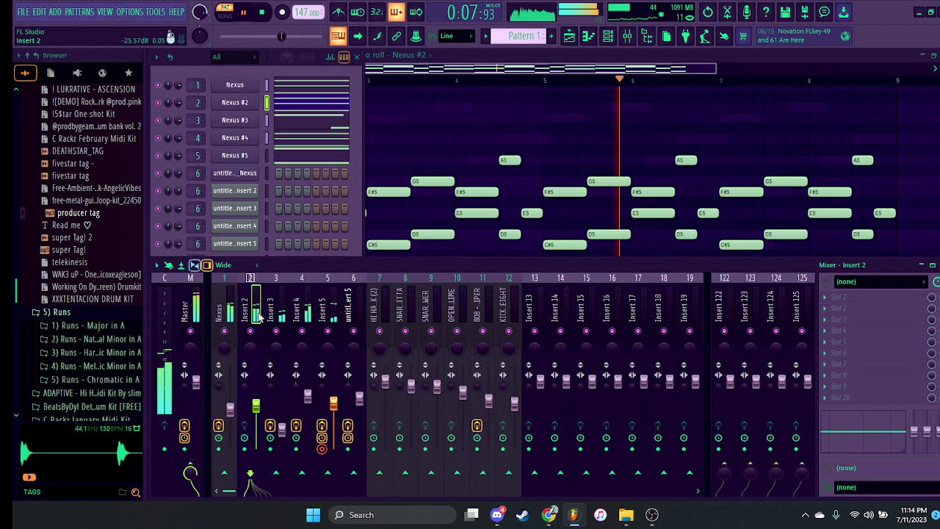
# Solo the Insert 2 mixer track and display the Nexus #2 notes in the piano roll again
pyautogui.click(419, 60)
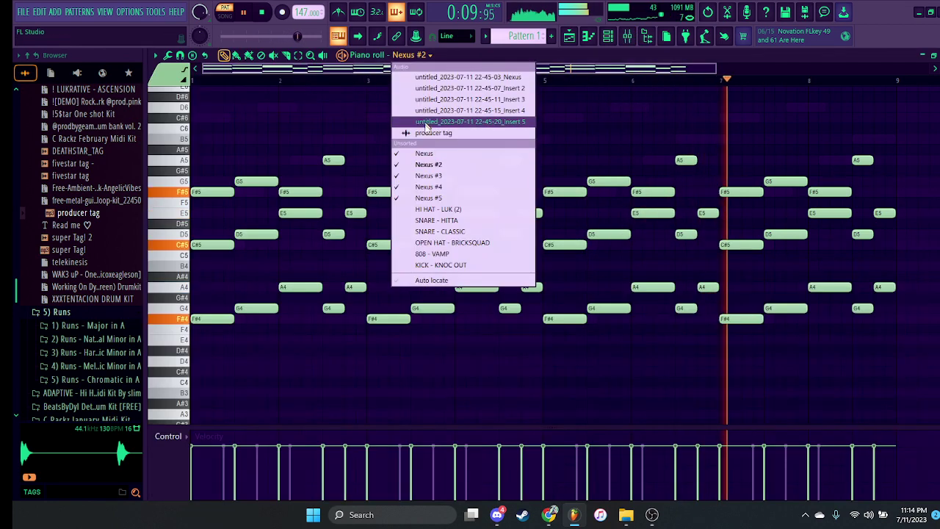
pyautogui.click(409, 151)
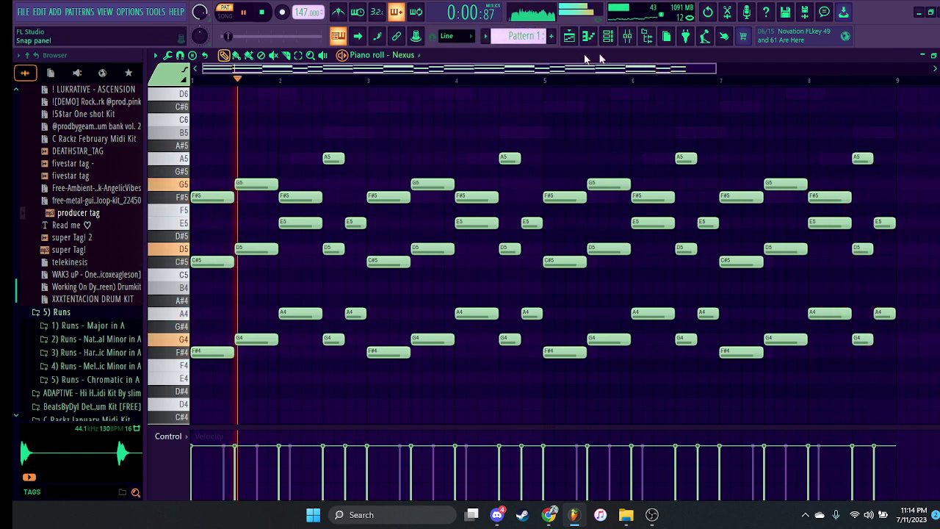
pyautogui.press('F9')
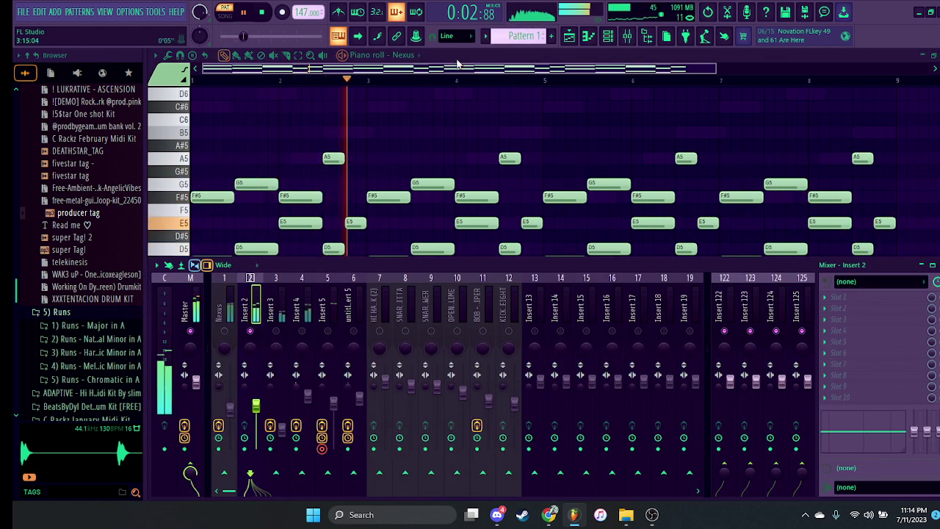
pyautogui.click(412, 55)
pyautogui.click(430, 165)
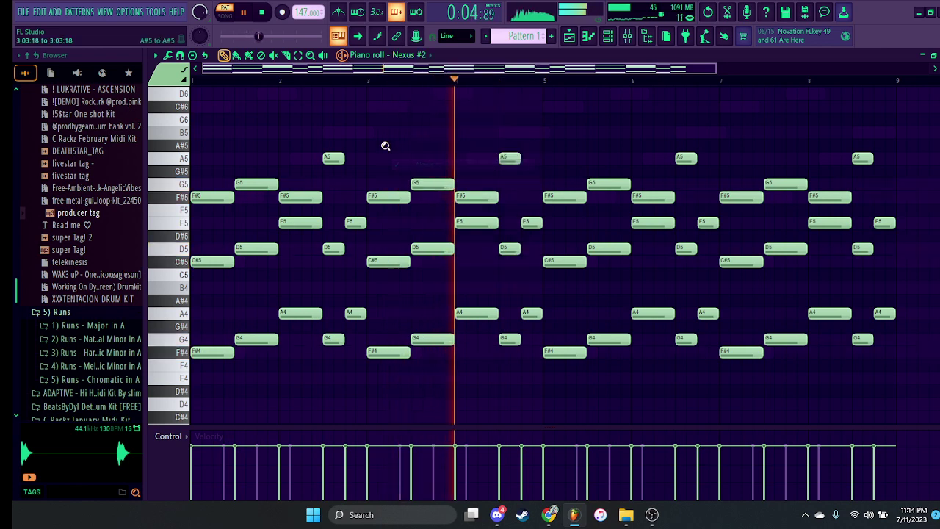
# Adjust the amp-mod attack of the Nexus #2 plugin to about 13 and close the plugin window
pyautogui.click(608, 35)
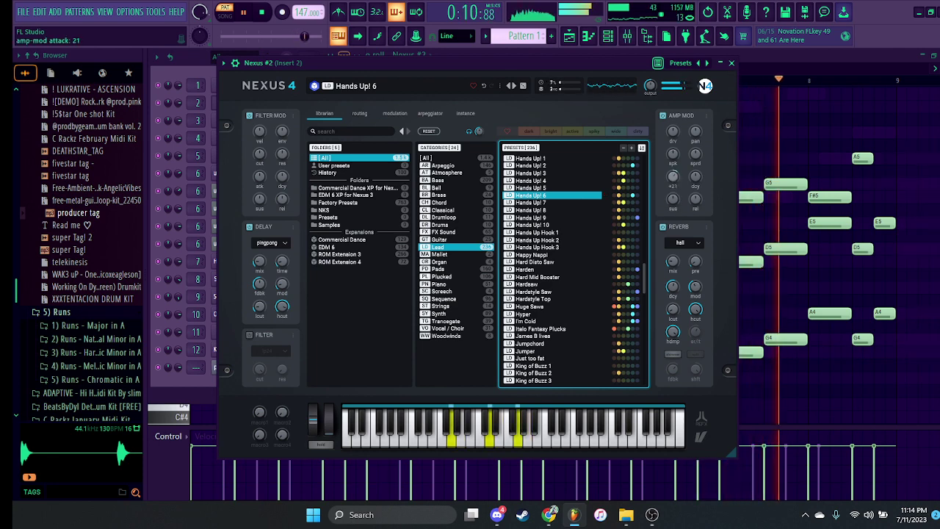
pyautogui.moveTo(673, 177); pyautogui.dragTo(673, 165)
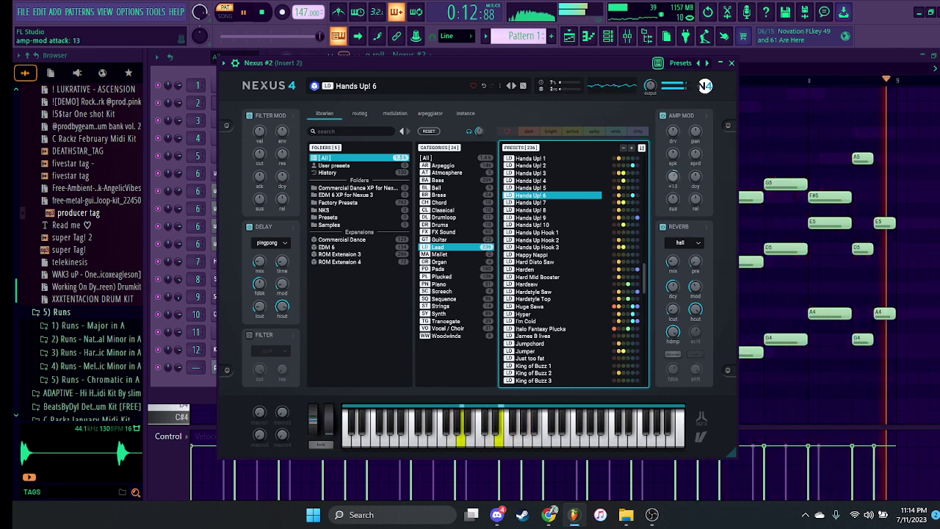
pyautogui.click(732, 63)
# Display the Nexus #3 notes in the piano roll and solo the Insert 3 mixer track
pyautogui.click(434, 62)
pyautogui.click(422, 178)
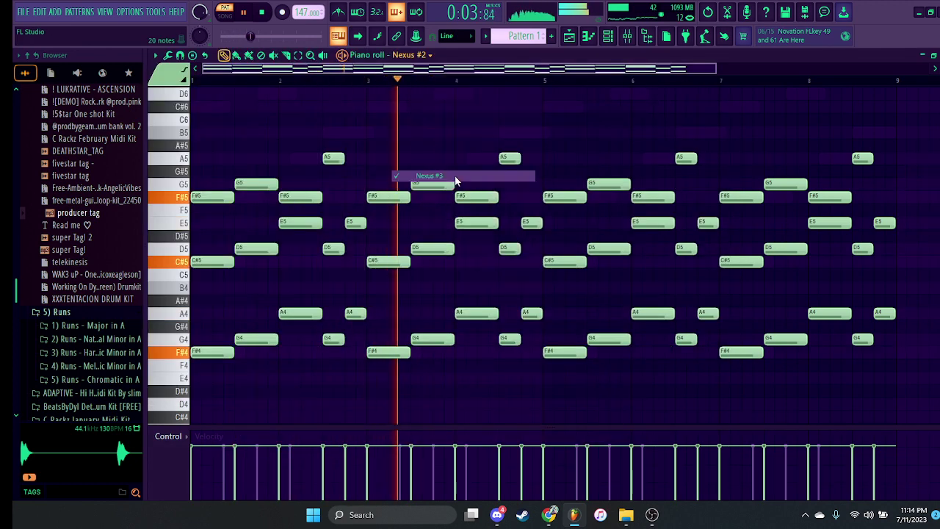
pyautogui.click(628, 38)
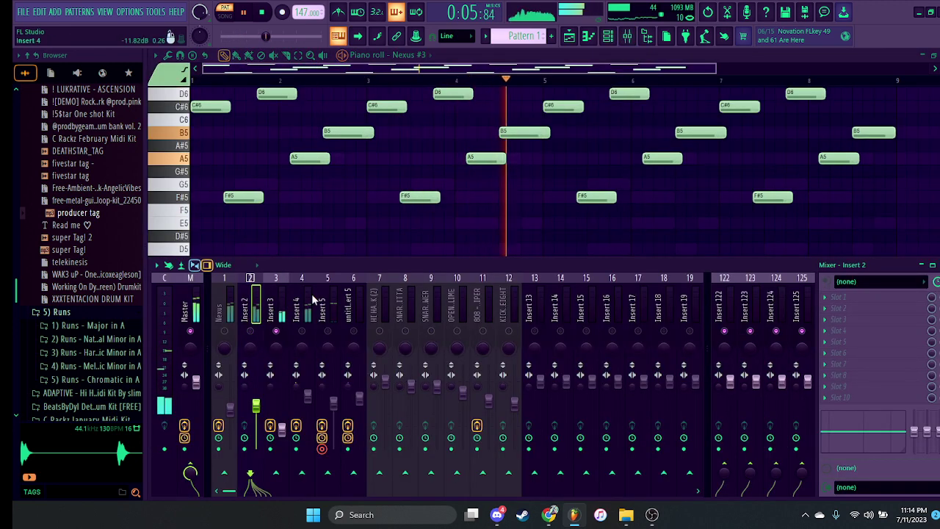
pyautogui.click(355, 230)
pyautogui.scroll(2, 355, 231)
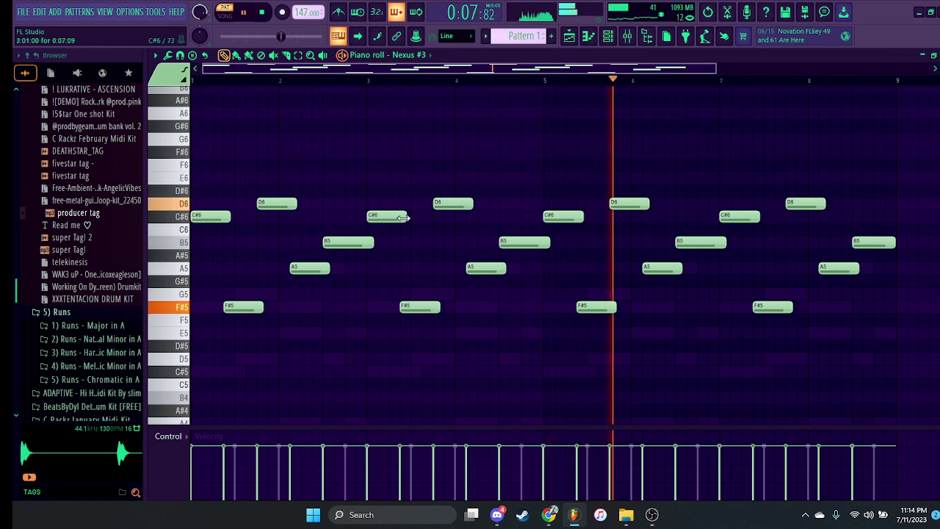
# Examine the preset loaded in the Nexus #3 channel's plugin, closing its window when finished
pyautogui.press('F6')
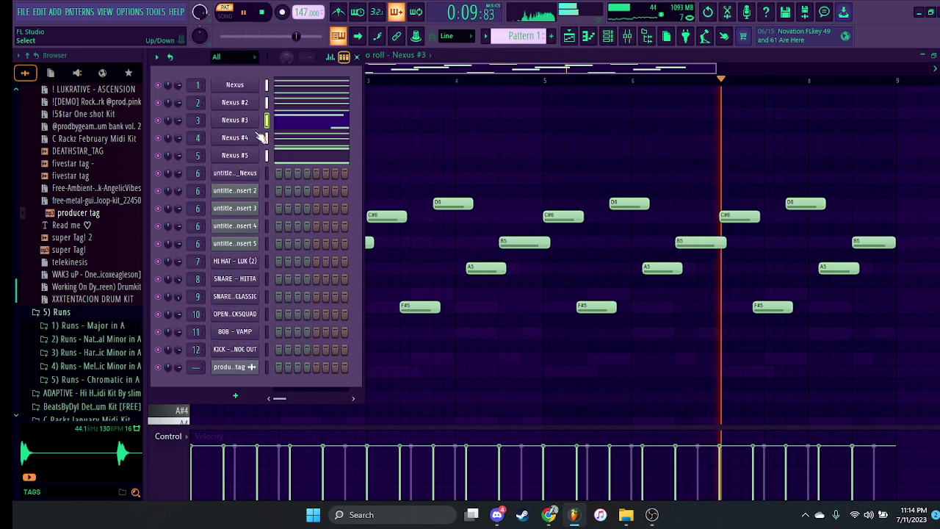
pyautogui.click(234, 120)
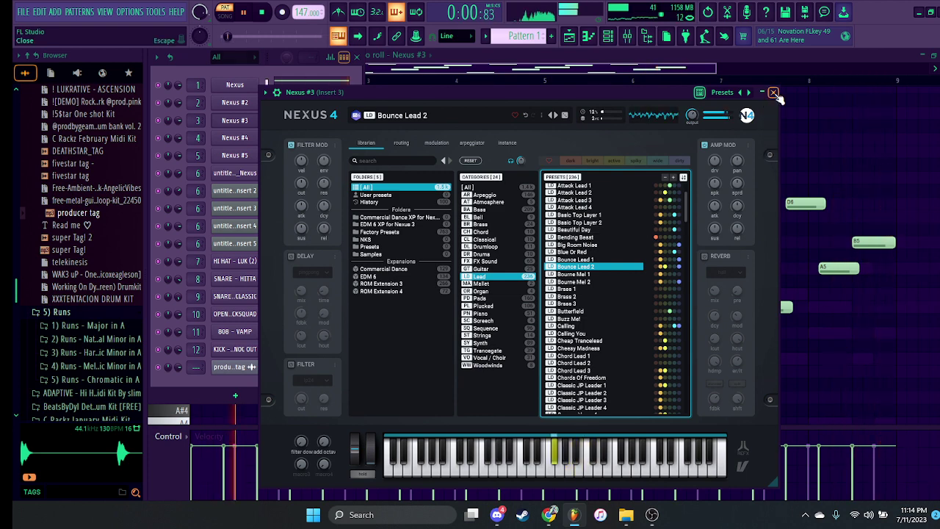
pyautogui.press('Escape')
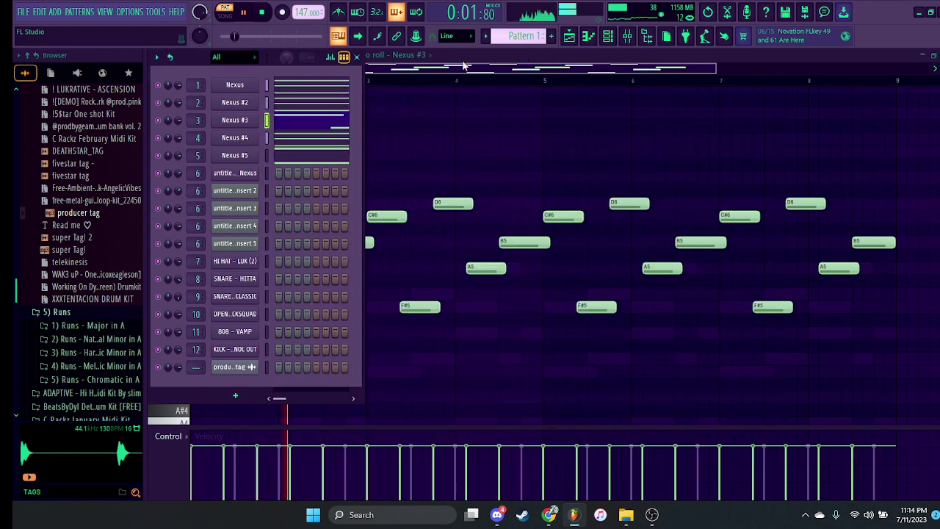
# Display the Nexus #4 notes in the piano roll and solo the Insert 4 mixer track
pyautogui.click(423, 61)
pyautogui.click(415, 192)
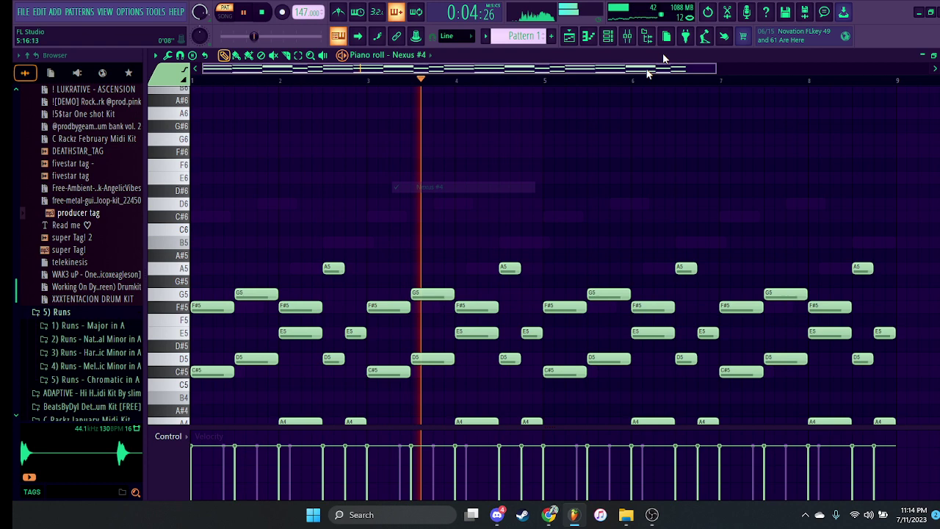
pyautogui.click(628, 36)
pyautogui.press('F9')
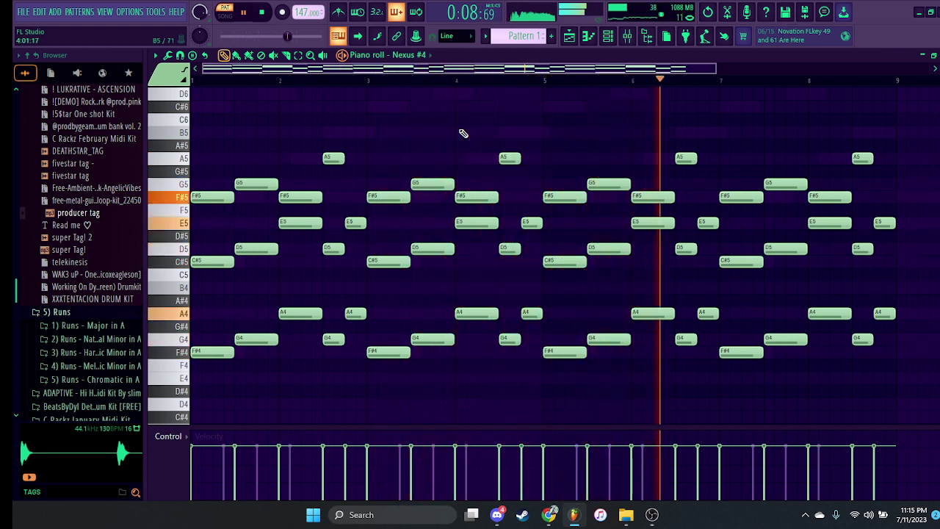
# Stop playback, display the Nexus #5 notes in the piano roll and solo the Insert 5 mixer track
pyautogui.click(434, 57)
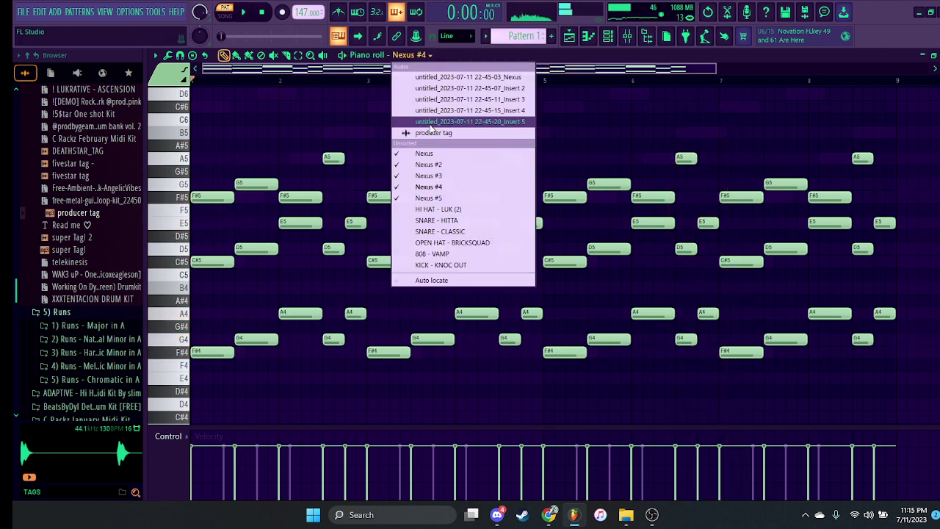
pyautogui.click(441, 194)
pyautogui.press('space')
pyautogui.click(628, 37)
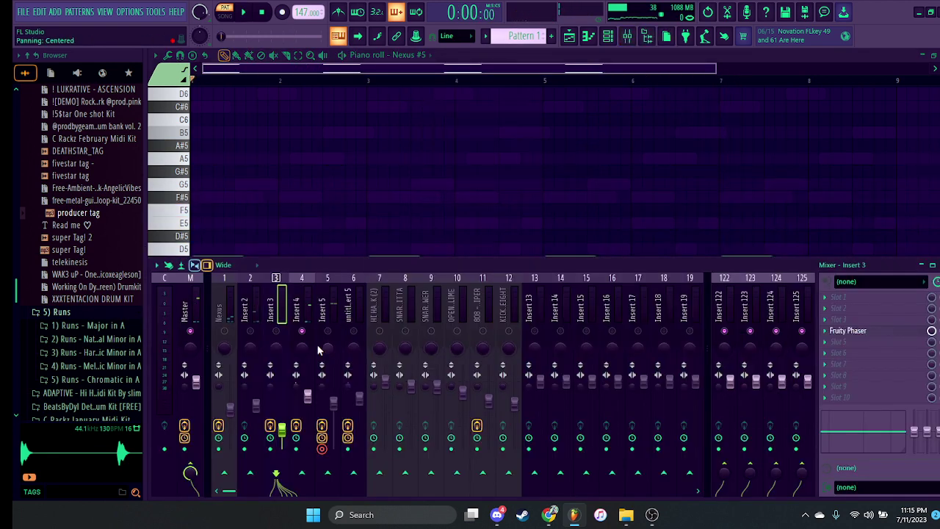
pyautogui.press('F9')
# Examine the preset loaded in the Nexus #5 channel's plugin and return to its notes
pyautogui.click(607, 39)
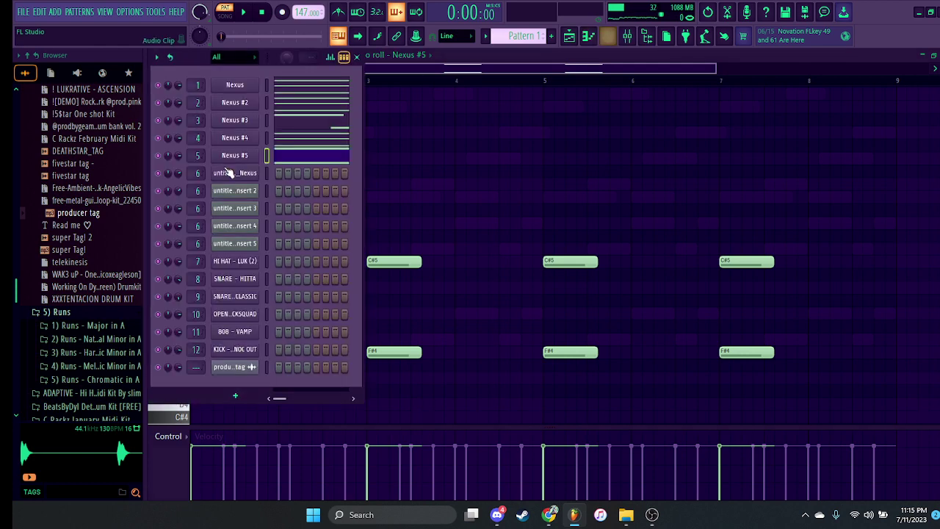
pyautogui.click(551, 353)
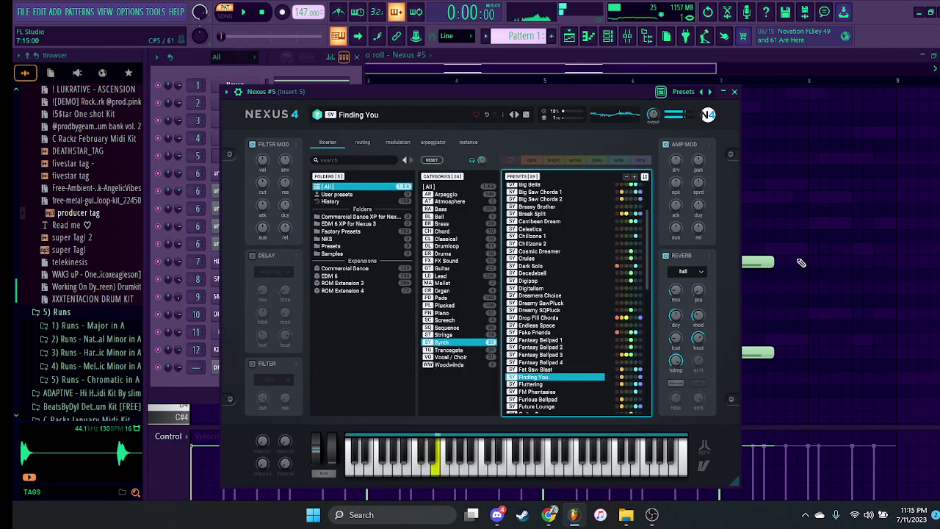
pyautogui.rightClick(800, 264)
# Play Pattern 1 with only Insert 5 audible and review the effects on that mixer track
pyautogui.press('space')
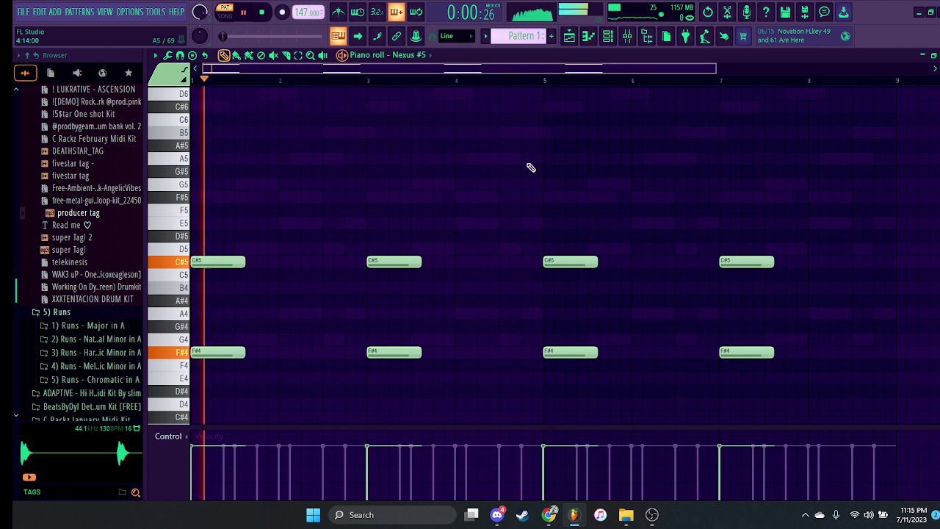
pyautogui.click(628, 38)
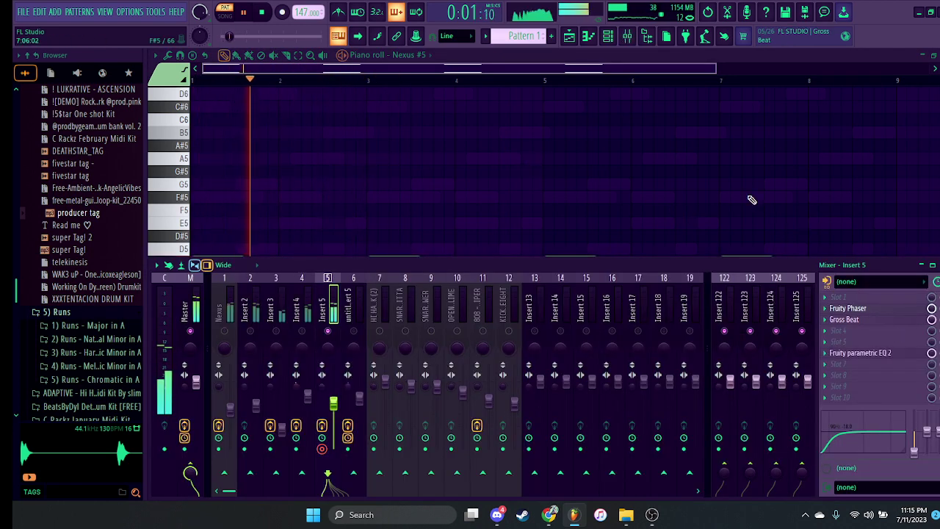
pyautogui.press('F9')
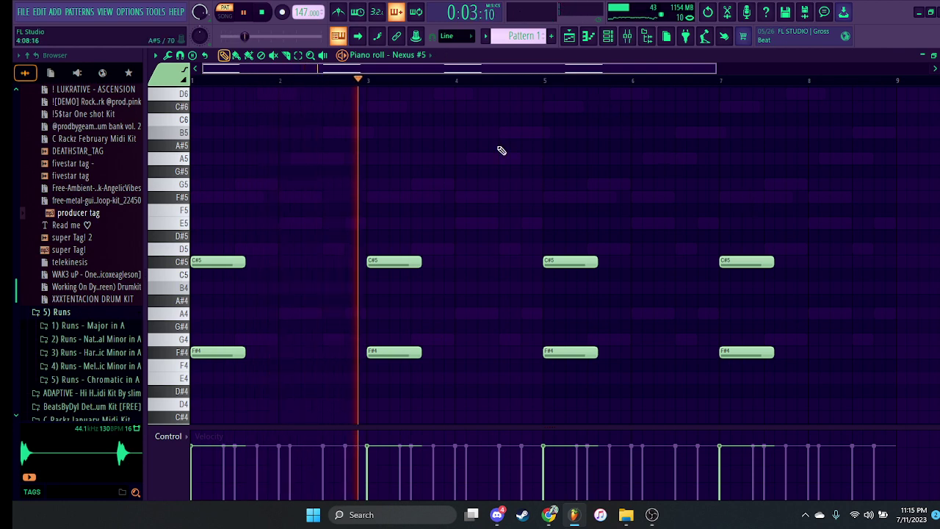
pyautogui.click(628, 38)
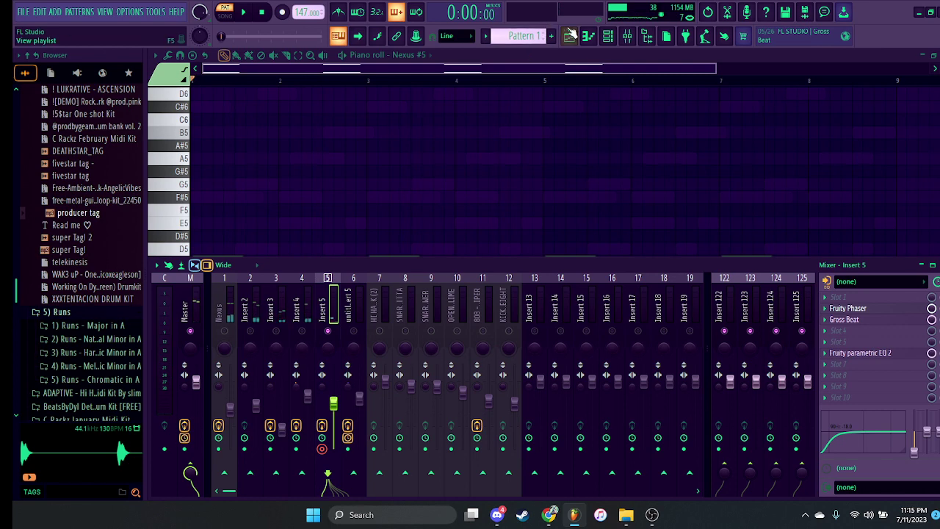
# Show the playlist arrangement and isolate Tracks 1 to 5 so only the rendered Nexus melody clips are audible
pyautogui.click(579, 41)
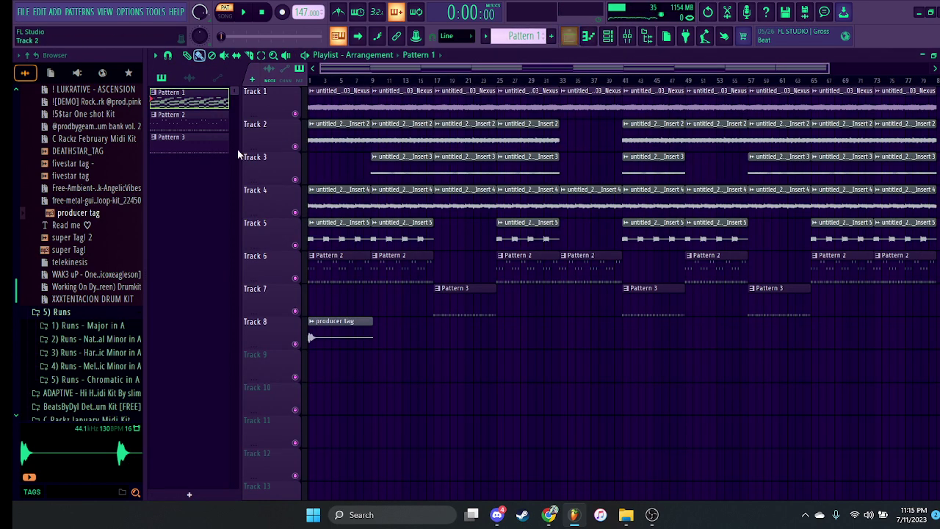
pyautogui.rightClick(290, 91)
pyautogui.click(458, 368)
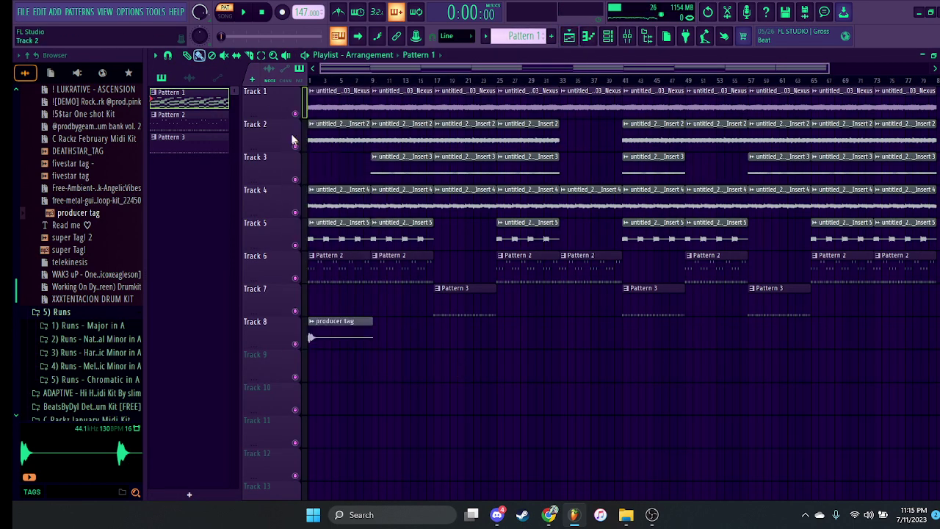
pyautogui.rightClick(298, 113)
pyautogui.click(296, 147)
pyautogui.click(296, 179)
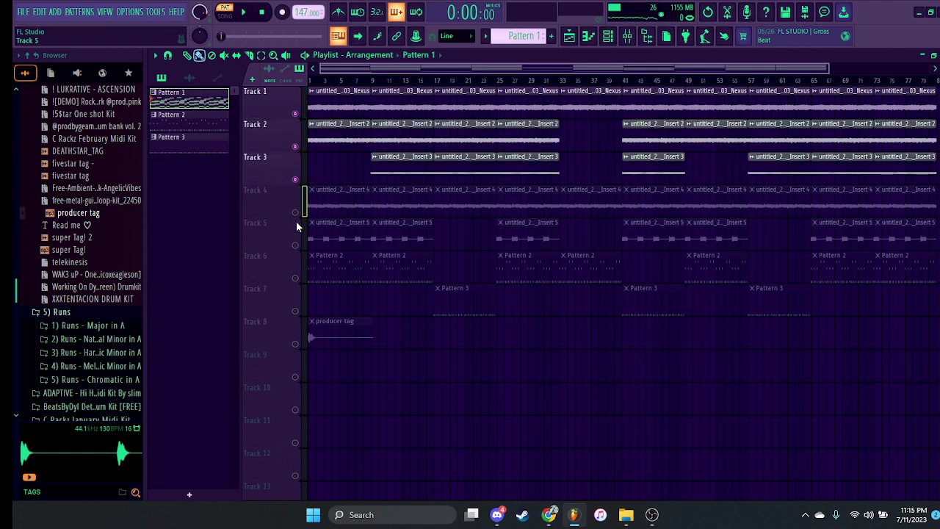
pyautogui.click(295, 212)
pyautogui.click(295, 245)
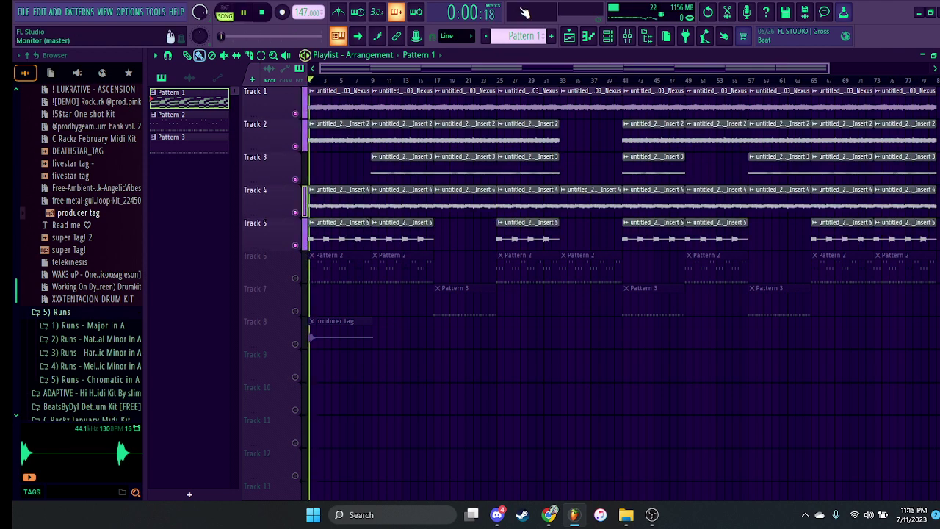
# Examine the Soundgoodizer and Fruity parametric EQ 2 on mixer track 6 while the melody plays, and return to the playlist
pyautogui.click(628, 36)
pyautogui.press('space')
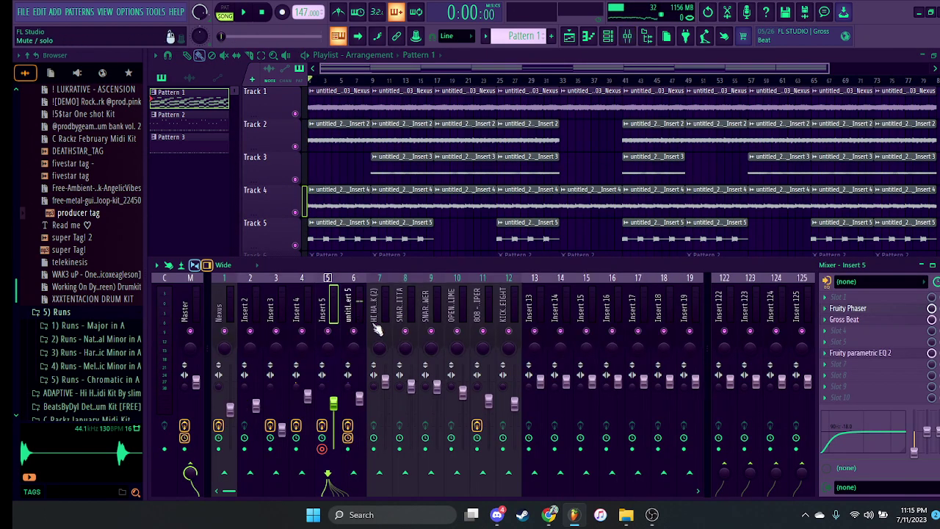
pyautogui.click(358, 302)
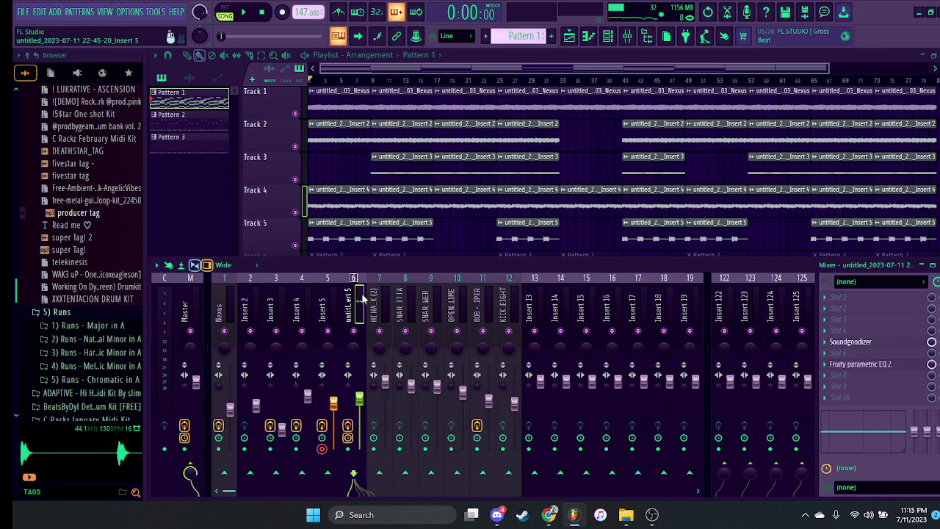
pyautogui.click(871, 344)
pyautogui.click(874, 366)
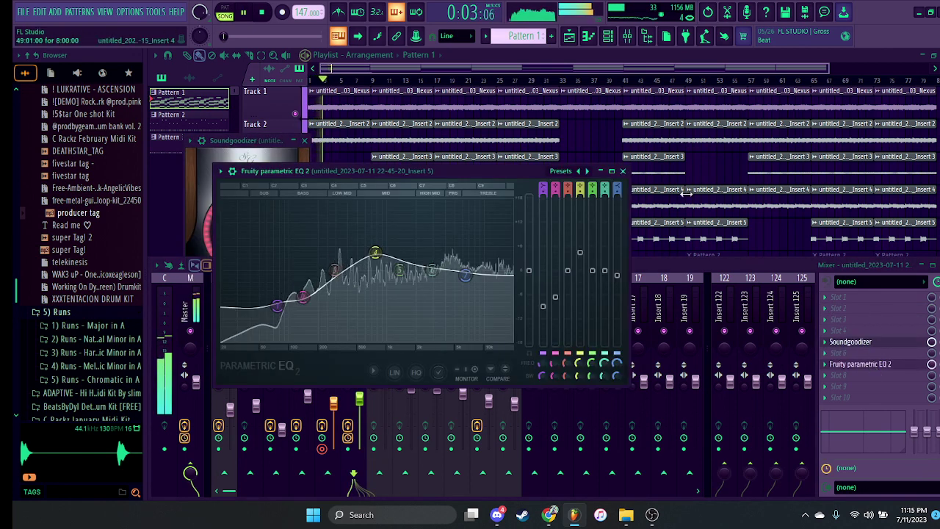
pyautogui.click(617, 171)
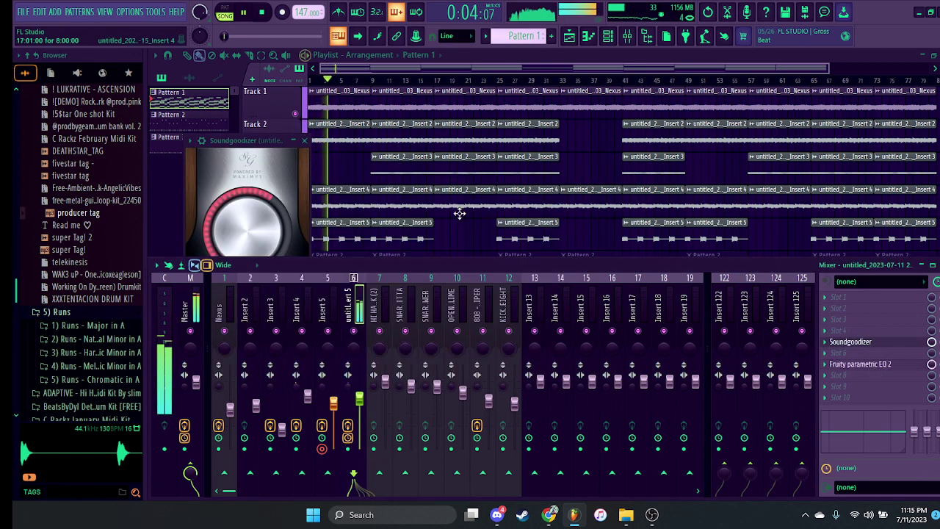
pyautogui.click(306, 141)
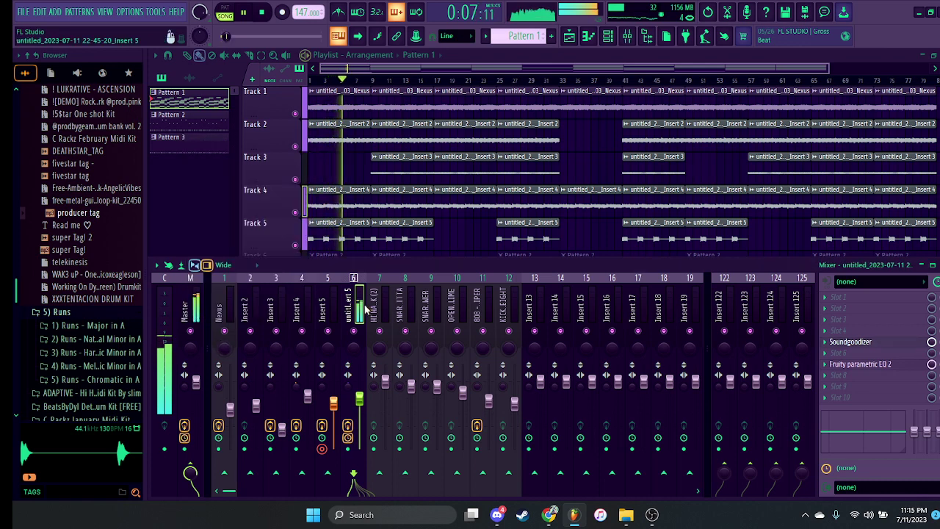
pyautogui.press('F9')
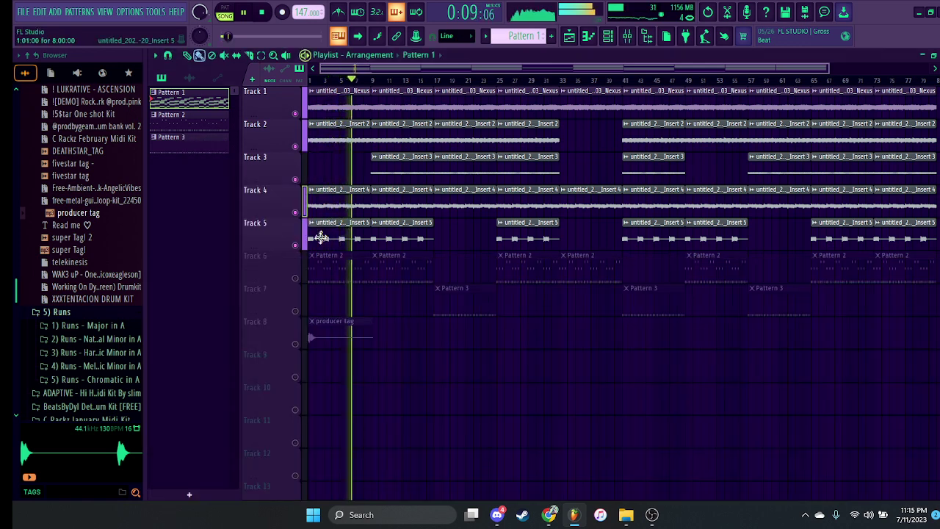
# Stop playback, solo playlist Track 6 and make Pattern 2 the active pattern
pyautogui.press('space')
pyautogui.keyDown('ctrl'); pyautogui.click(295, 278); pyautogui.keyUp('ctrl')
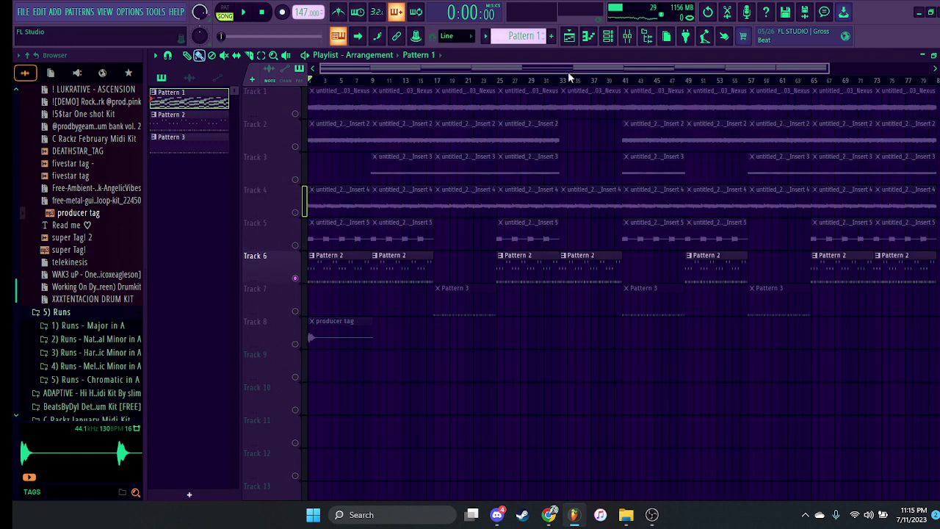
pyautogui.click(609, 38)
pyautogui.click(486, 37)
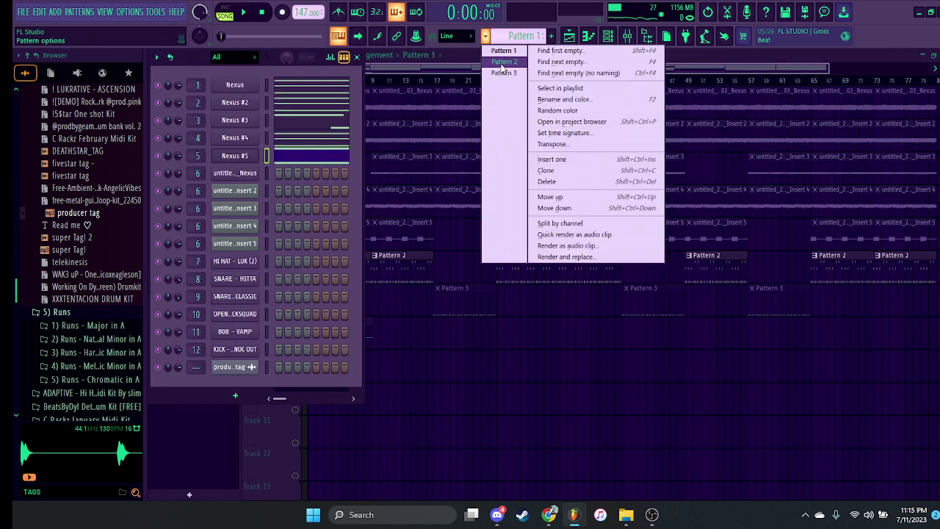
pyautogui.click(502, 63)
# Display the HI HAT - LUK (2) notes in the piano roll and play Pattern 2
pyautogui.click(589, 39)
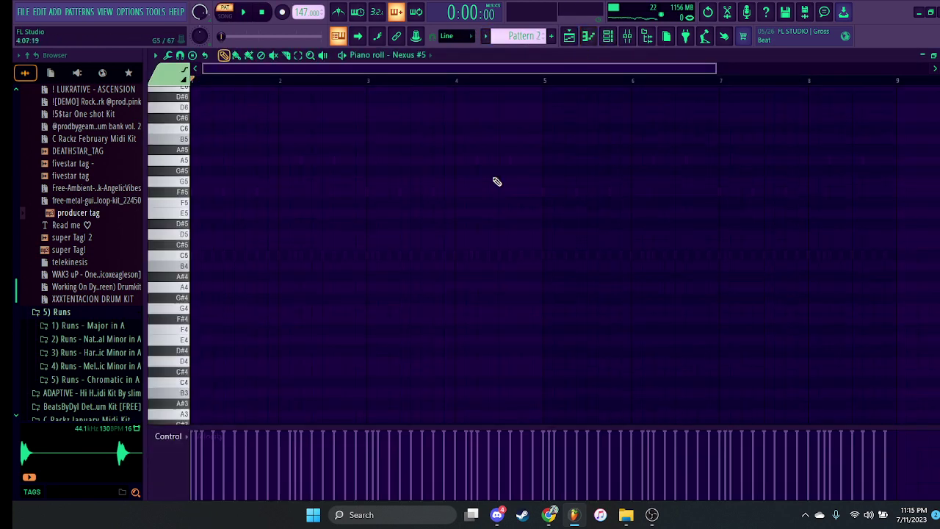
pyautogui.click(430, 57)
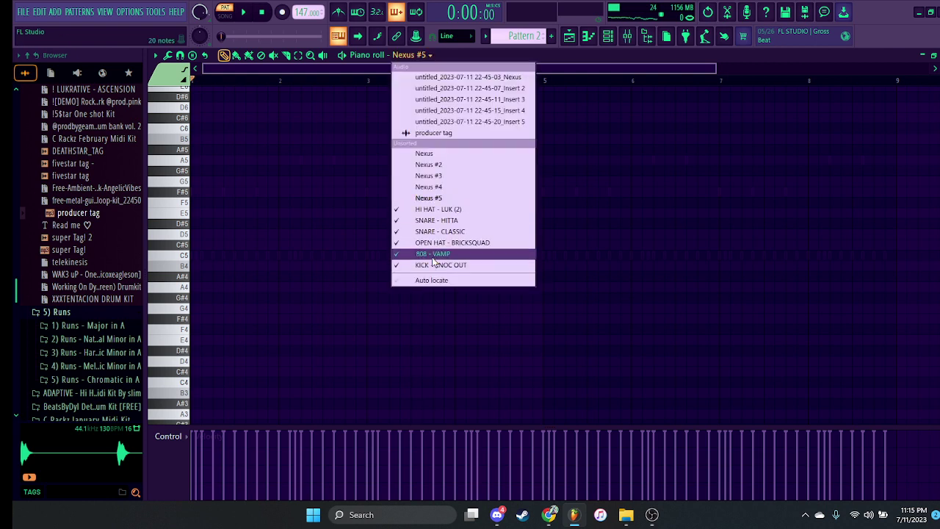
pyautogui.click(430, 209)
pyautogui.press('space')
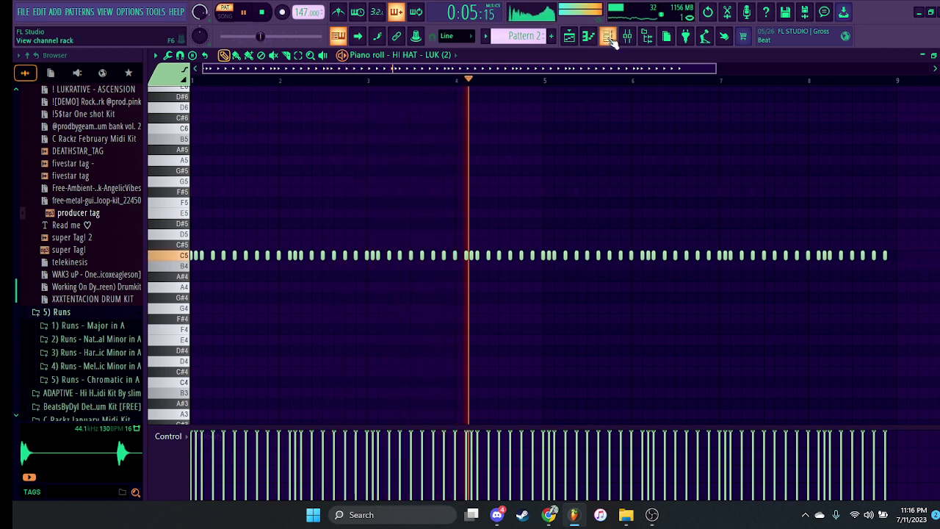
# Review the SNARE - HITTA, SNARE - CLASSIC and OPEN HAT - BRICKSQUAD notes in the piano roll during playback
pyautogui.click(437, 58)
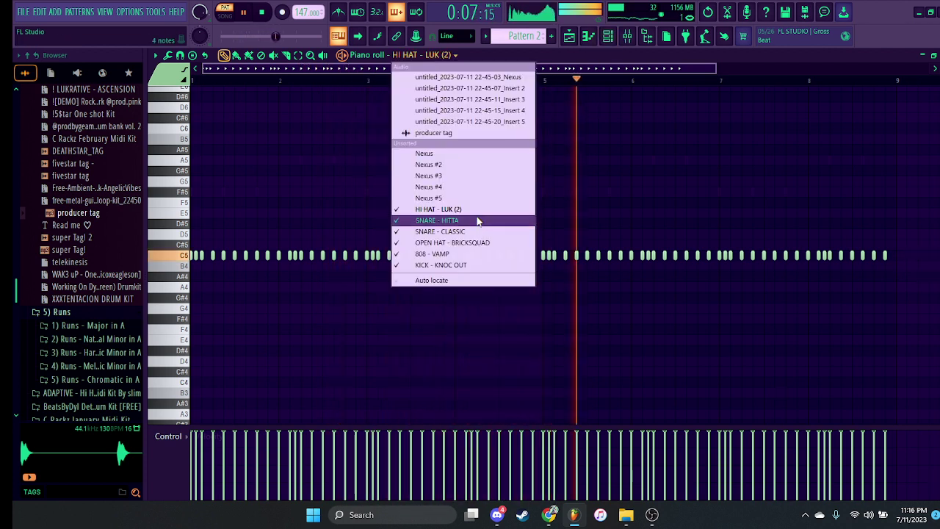
pyautogui.click(400, 220)
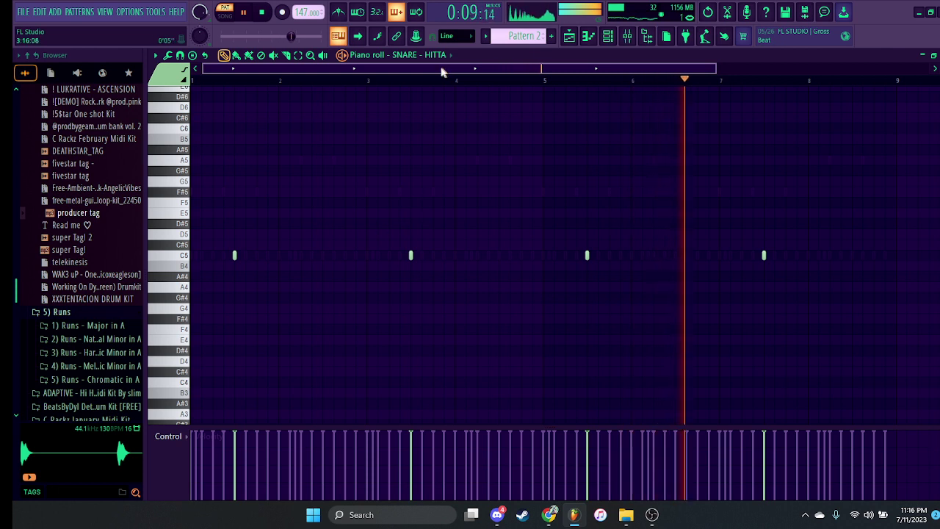
pyautogui.click(411, 55)
pyautogui.click(446, 232)
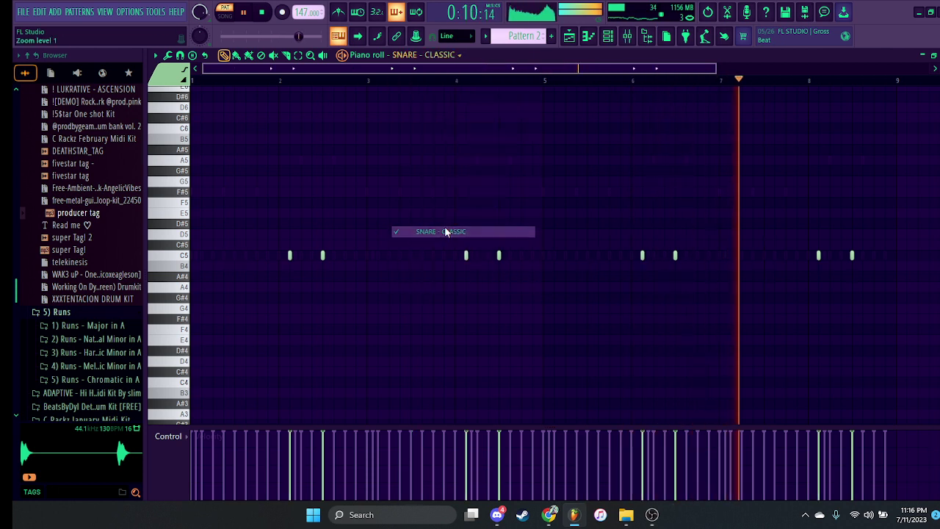
pyautogui.click(440, 58)
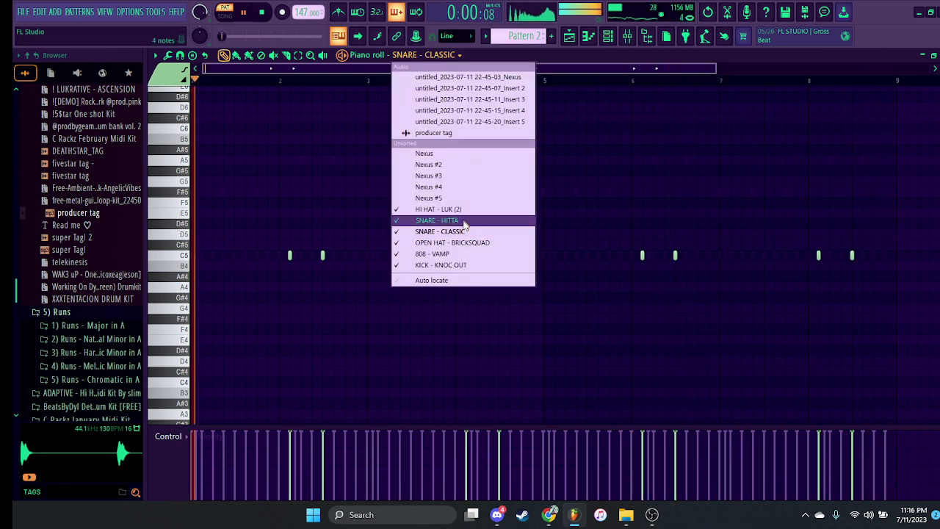
pyautogui.click(460, 244)
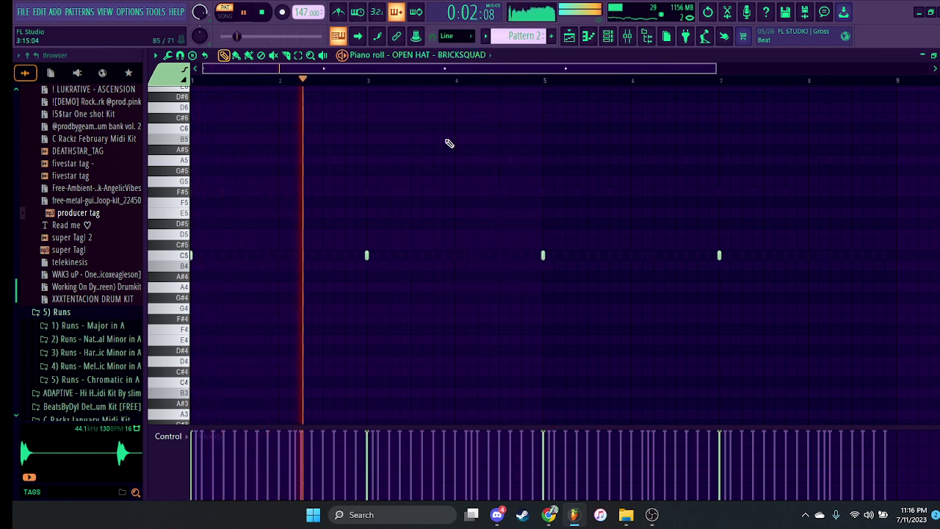
# Review the 808 - VAMP and KICK - KNOC OUT notes in the piano roll during playback
pyautogui.click(463, 57)
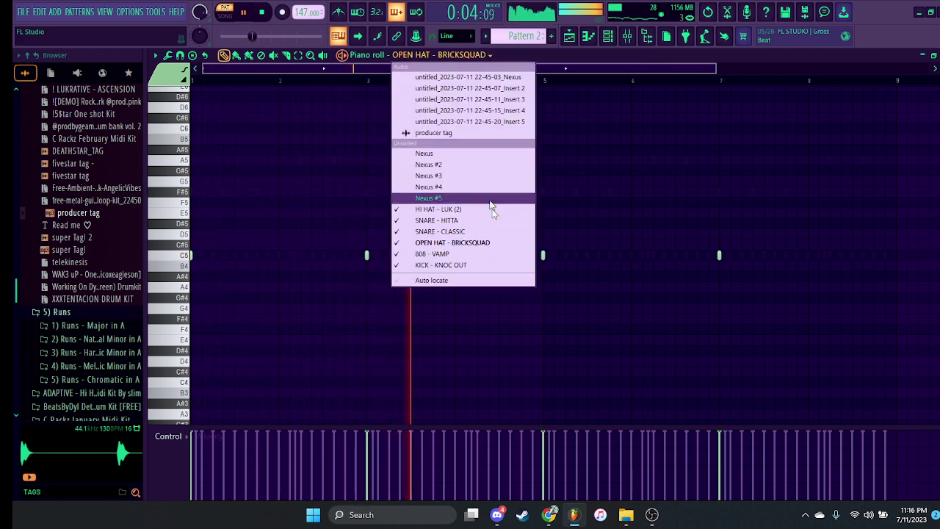
pyautogui.click(478, 253)
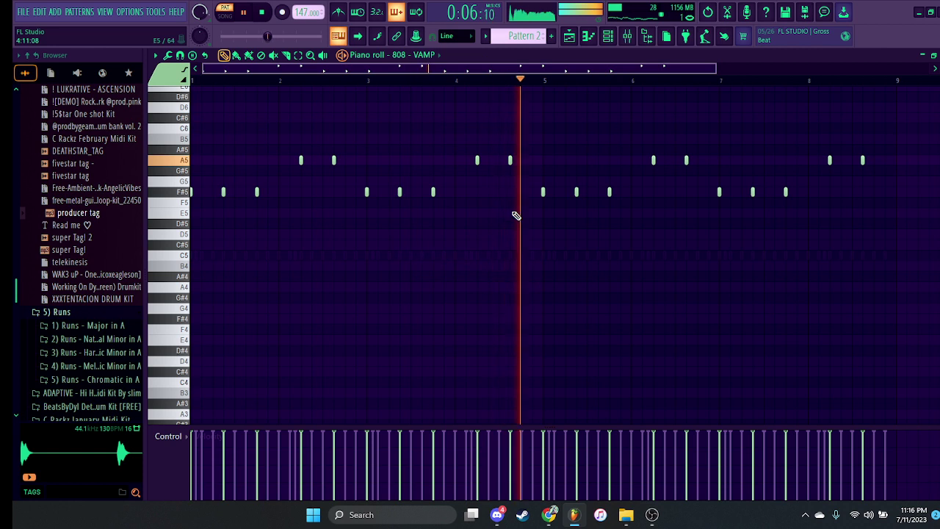
pyautogui.click(433, 55)
pyautogui.click(444, 264)
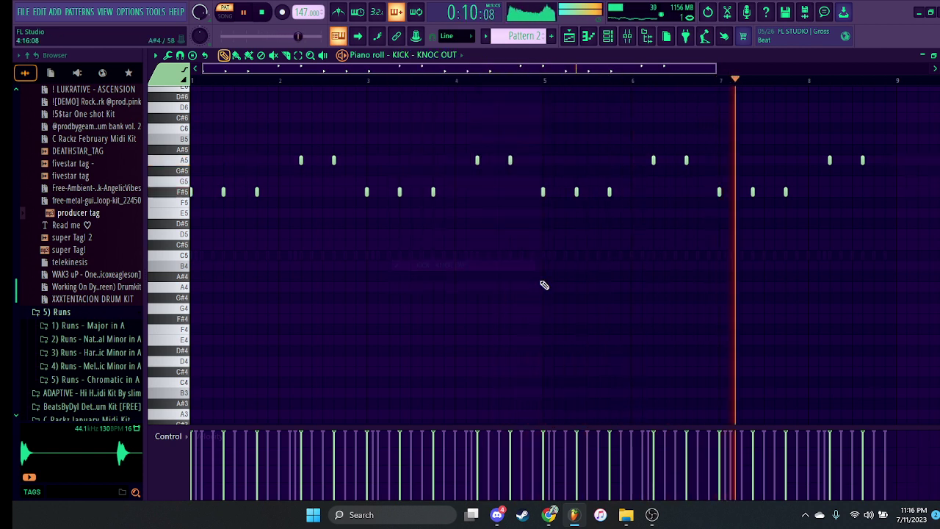
# Examine the Fruity parametric EQ 2 on the 808 - SNIPER mixer track and check the other drum tracks' effect slots
pyautogui.click(627, 36)
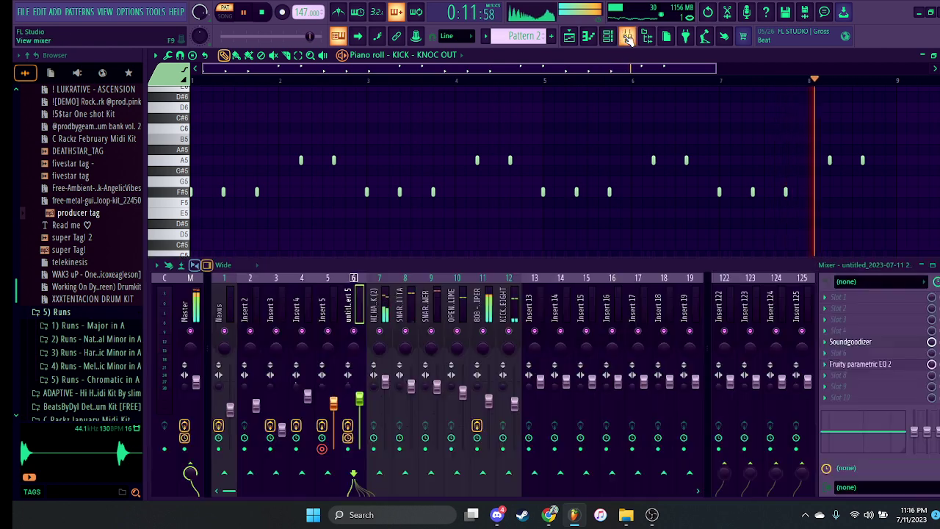
pyautogui.click(493, 327)
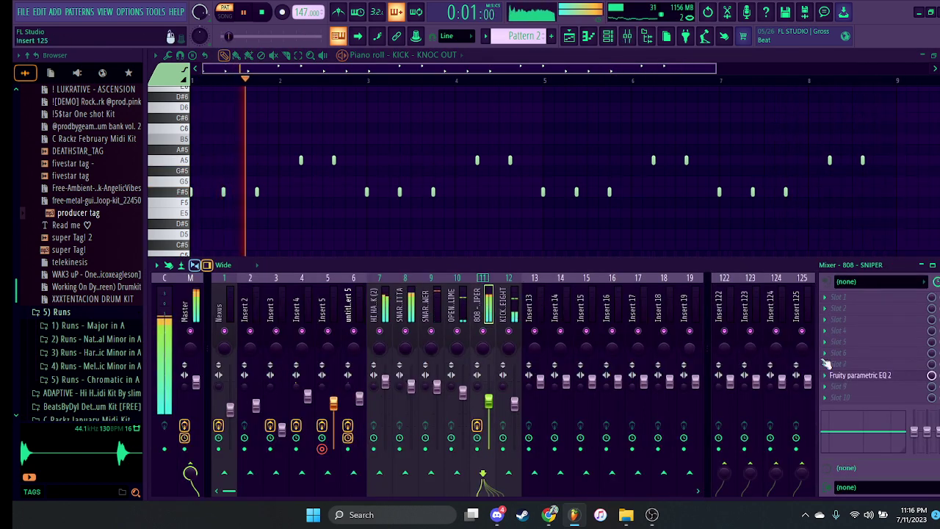
pyautogui.click(848, 377)
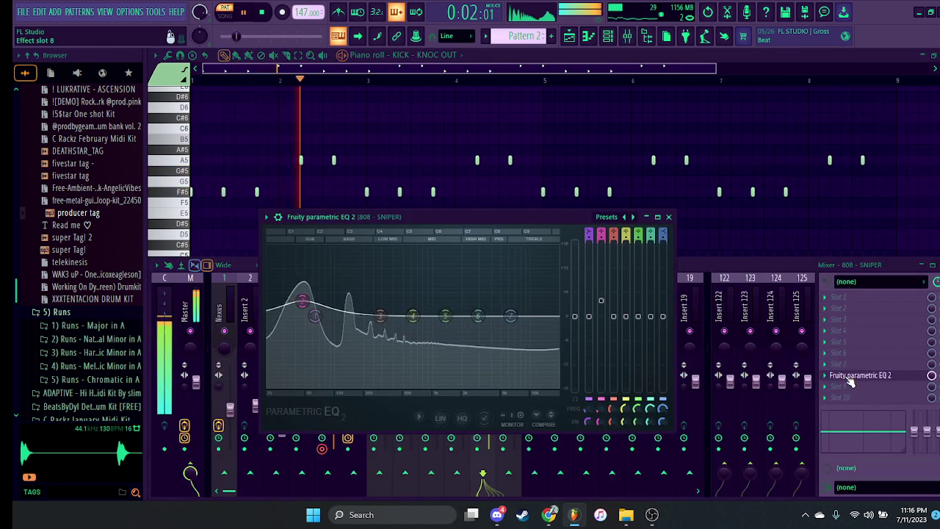
pyautogui.click(668, 217)
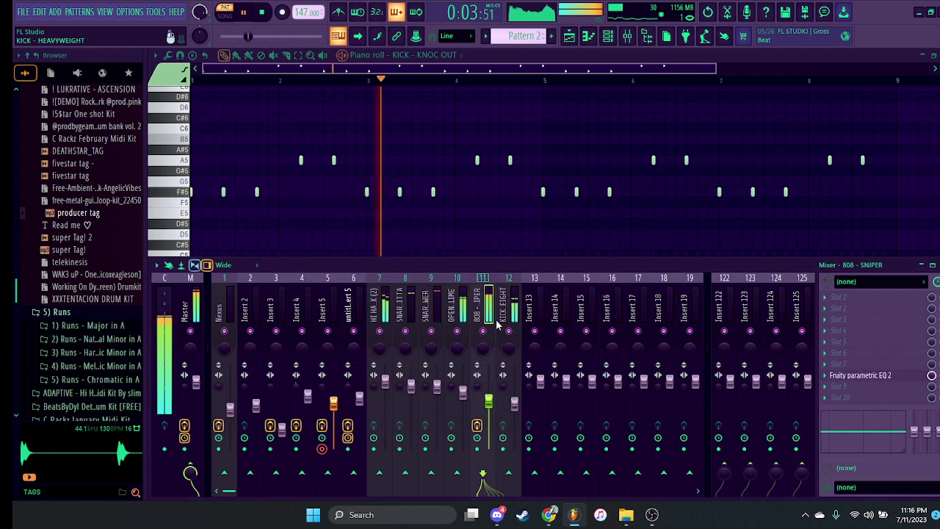
pyautogui.click(407, 307)
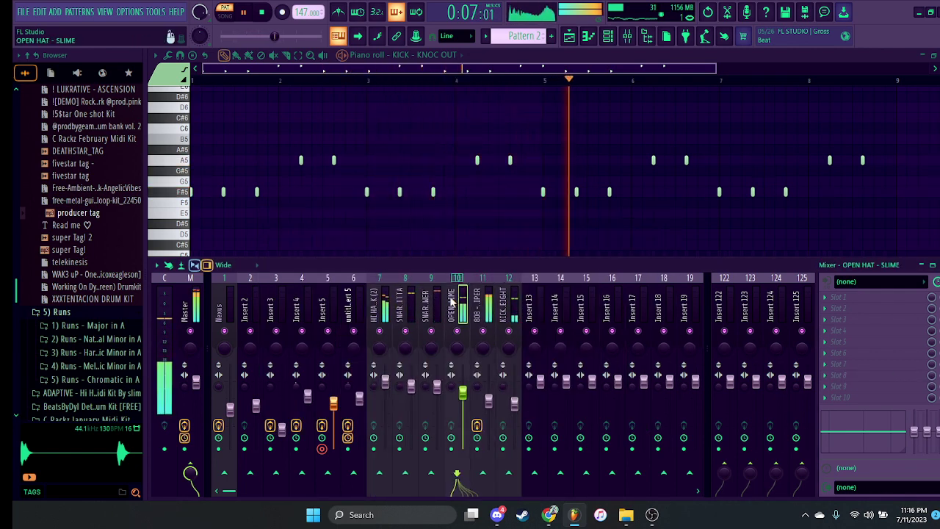
# Examine the Master track's Fruity parametric EQ 2 instances, Fruity soft clipper, Ozone 10 Maximizer and Pro-Q 3, and close their windows
pyautogui.click(191, 302)
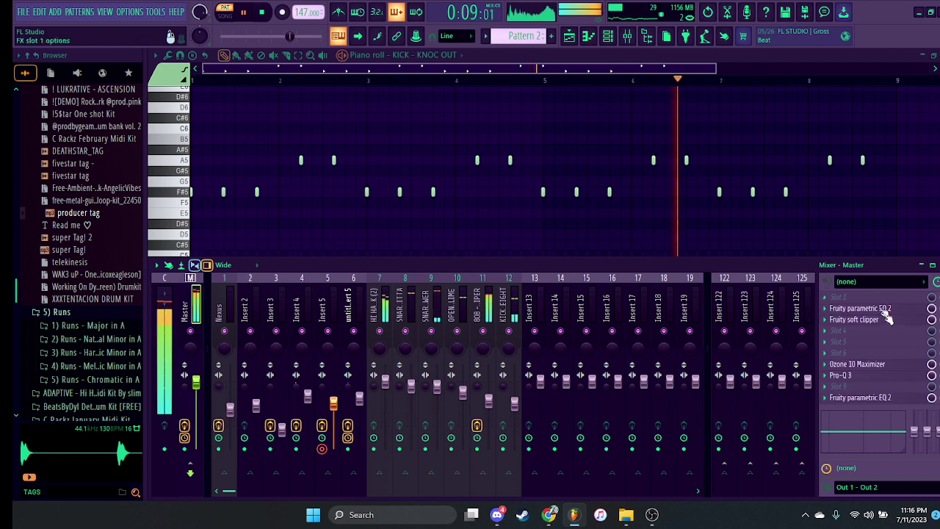
pyautogui.click(886, 313)
pyautogui.click(884, 322)
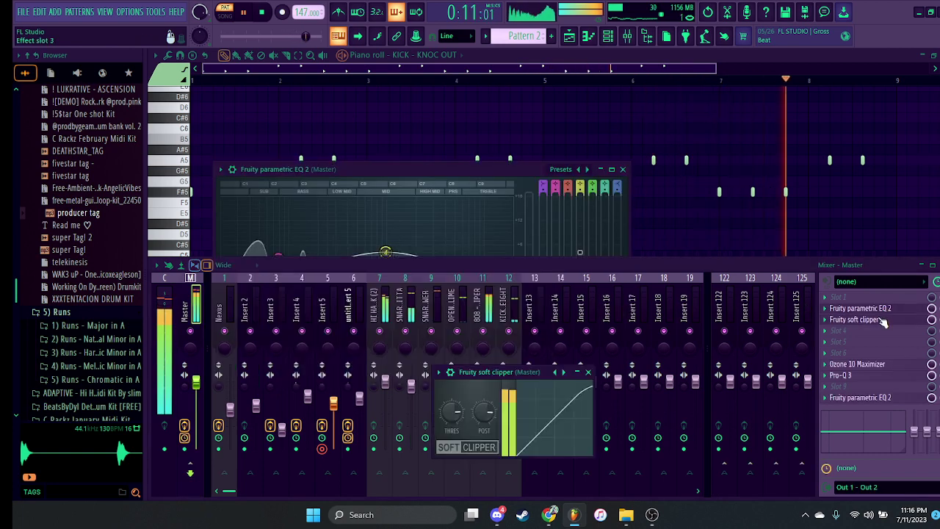
pyautogui.click(873, 365)
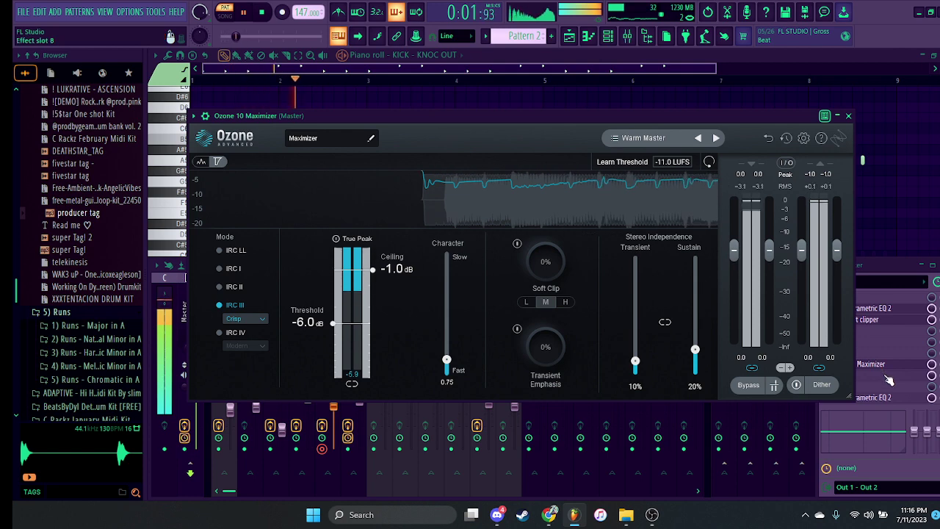
pyautogui.click(889, 377)
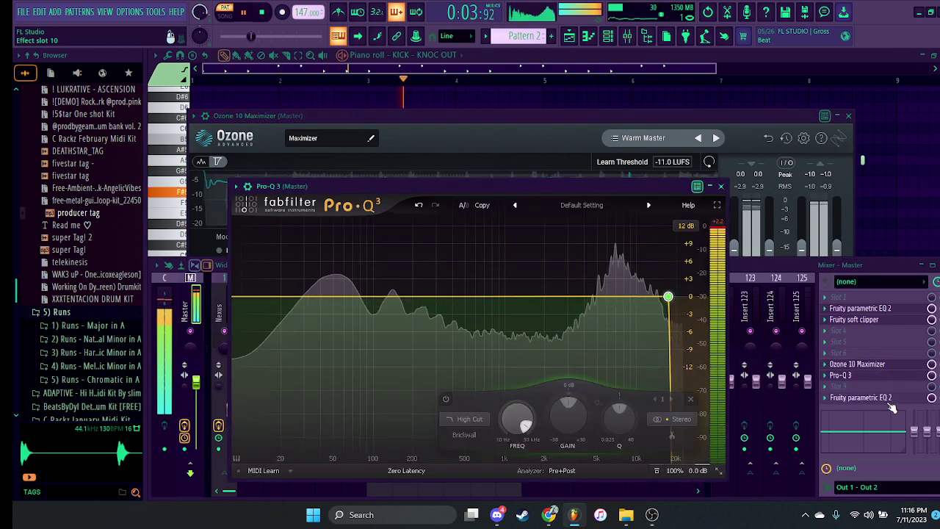
pyautogui.click(885, 399)
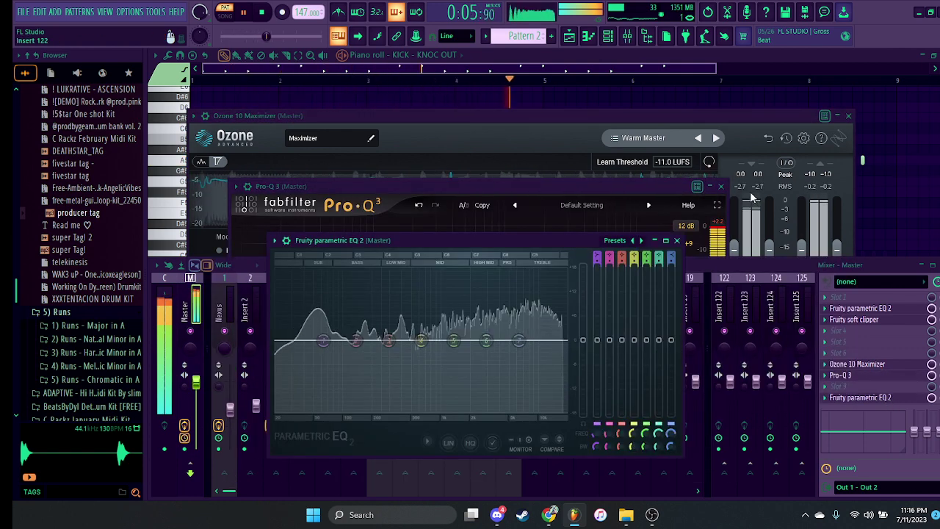
pyautogui.click(849, 116)
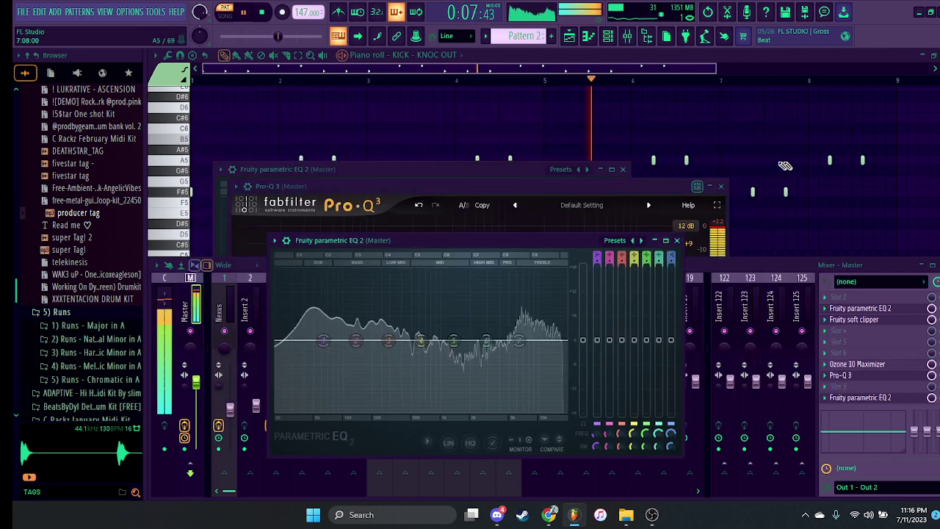
pyautogui.click(723, 186)
pyautogui.click(677, 240)
pyautogui.click(623, 169)
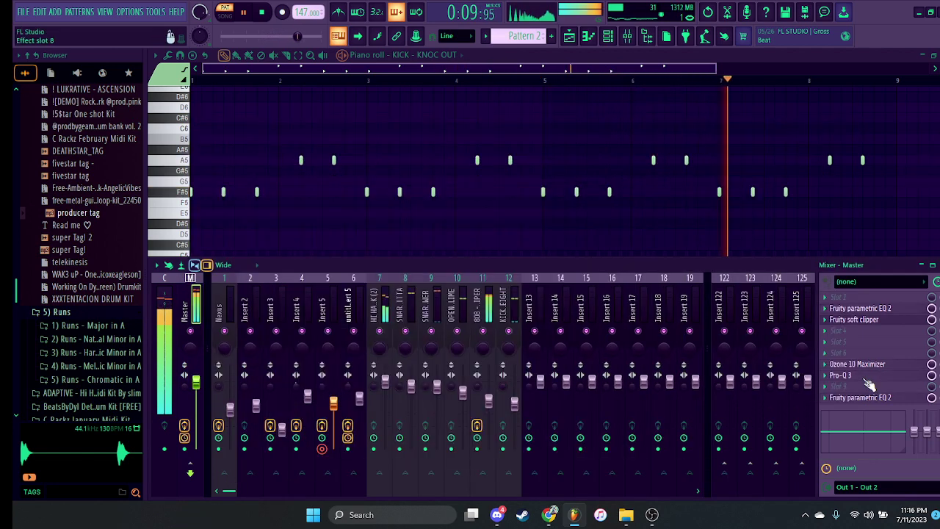
# Turn off the solo on Track 6 in the playlist and play the full arrangement in song mode
pyautogui.press('F9')
pyautogui.click(570, 36)
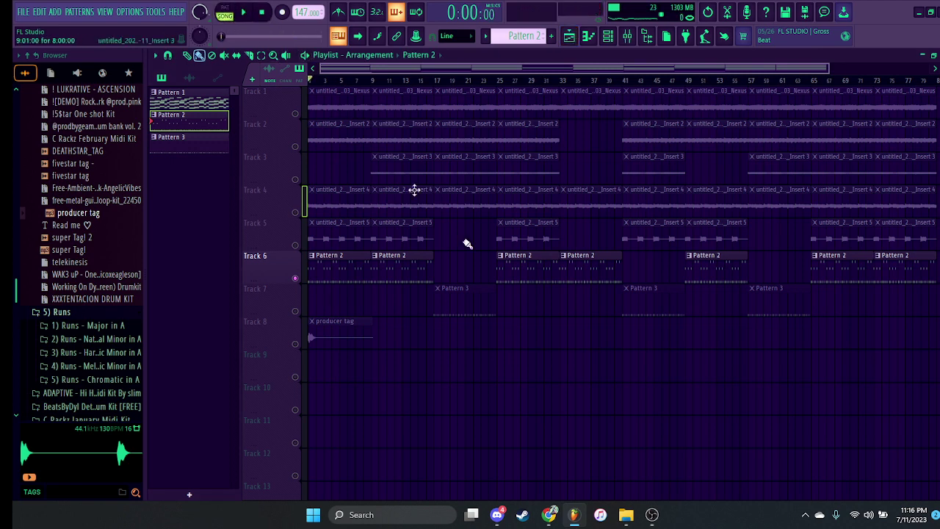
pyautogui.rightClick(296, 281)
pyautogui.rightClick(297, 280)
pyautogui.rightClick(296, 280)
pyautogui.press('space')
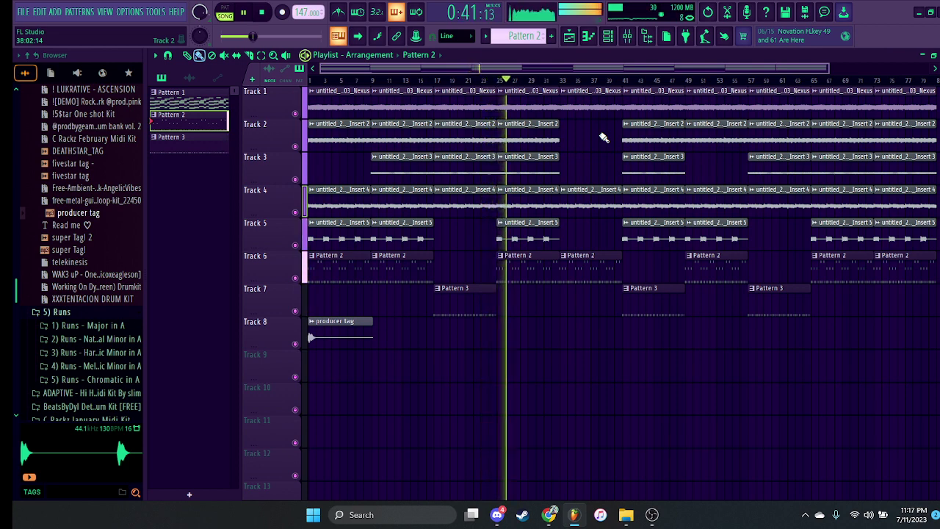
# Load Wave Candy into effect slot 9 of the Master mixer track
pyautogui.click(608, 36)
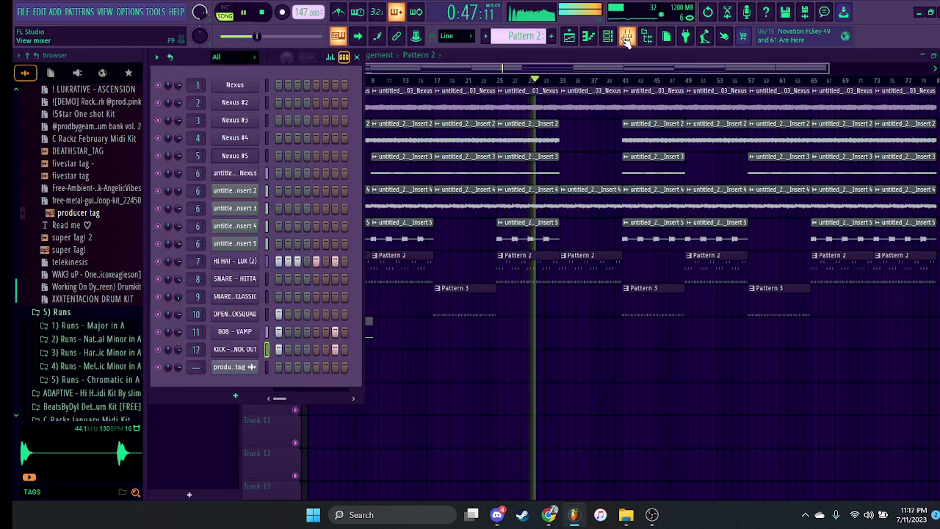
pyautogui.press('F9')
pyautogui.click(892, 398)
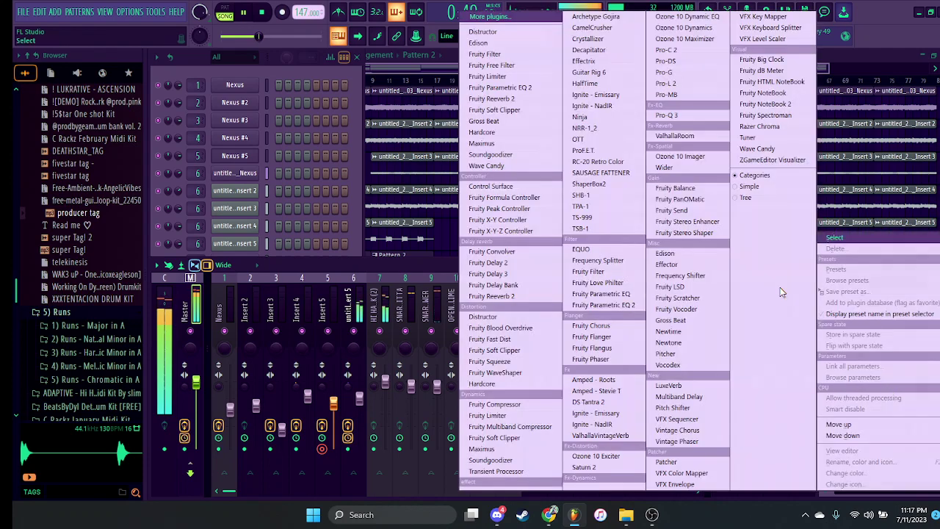
pyautogui.click(767, 149)
pyautogui.moveTo(288, 157); pyautogui.dragTo(318, 290)
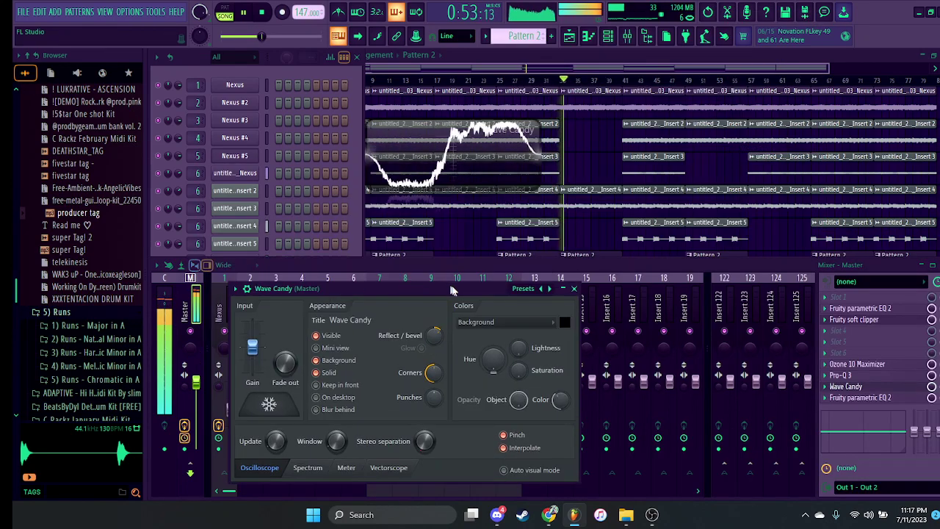
# Apply the Shadowed box preset to Wave Candy and move its floating oscilloscope off the playlist, below the Master track's effect slots
pyautogui.click(523, 288)
pyautogui.click(558, 369)
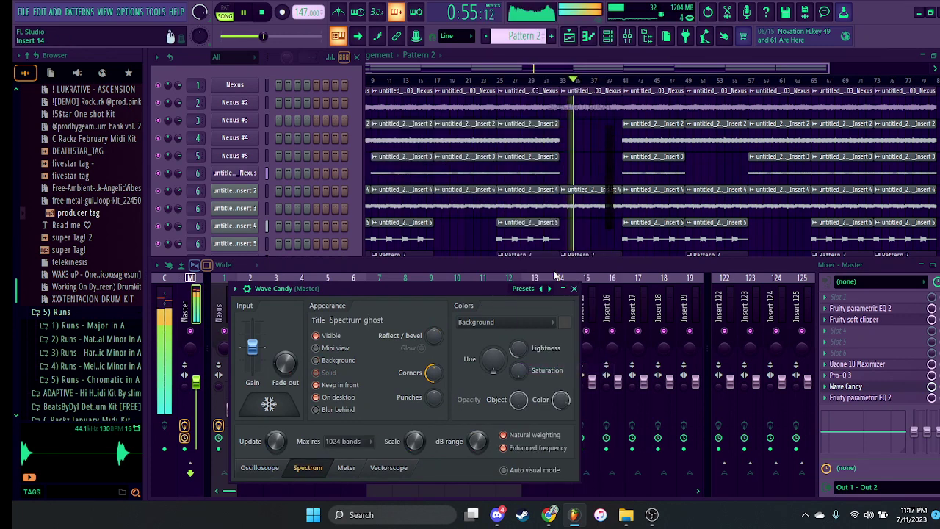
pyautogui.click(545, 289)
pyautogui.click(544, 289)
pyautogui.click(545, 289)
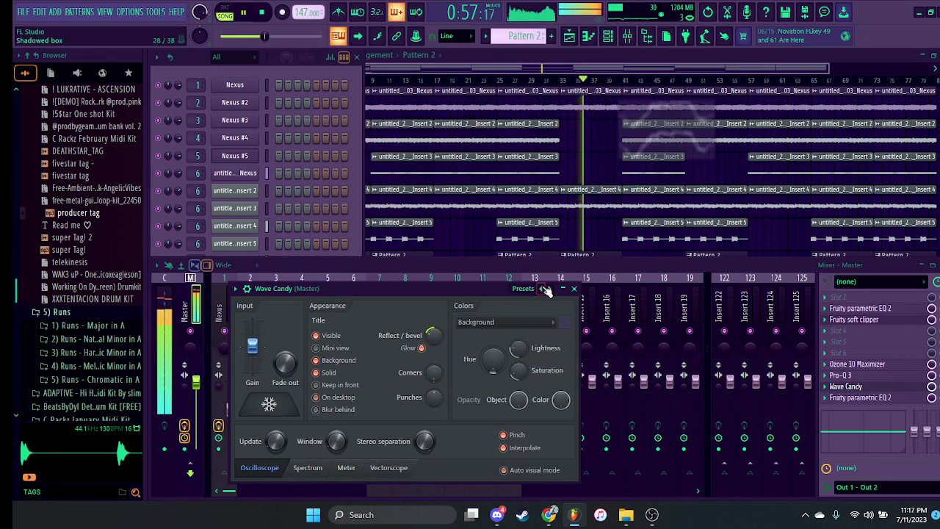
pyautogui.click(574, 289)
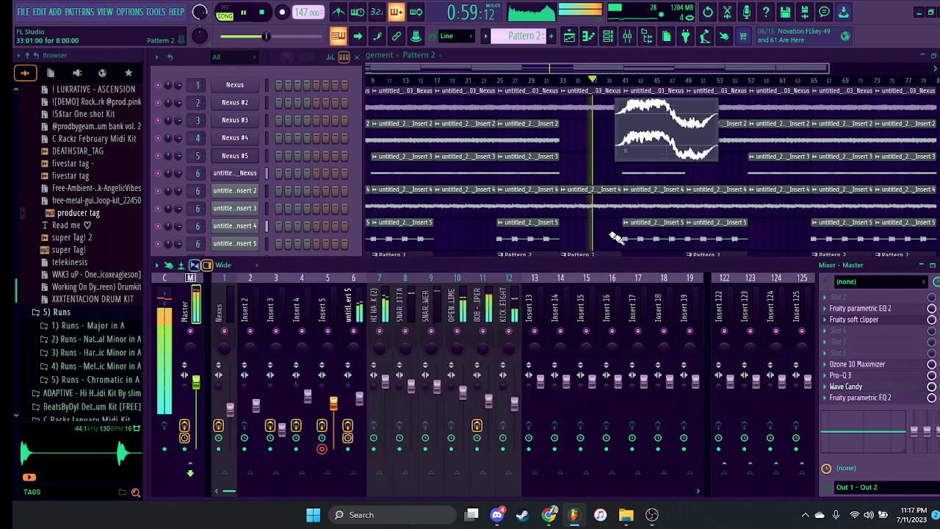
pyautogui.moveTo(685, 155); pyautogui.dragTo(733, 261)
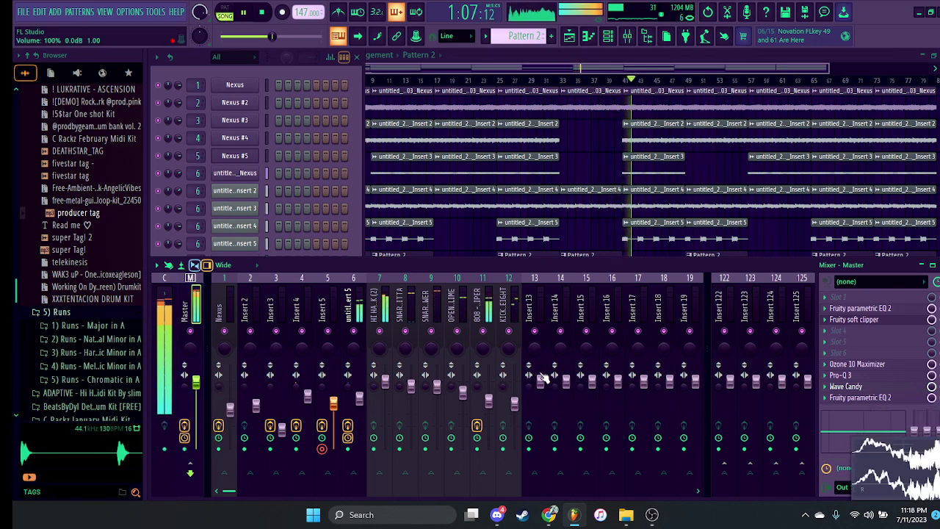
# Add a Fruity Dance channel to the channel rack and set its dance move to Zitabata
pyautogui.click(198, 57)
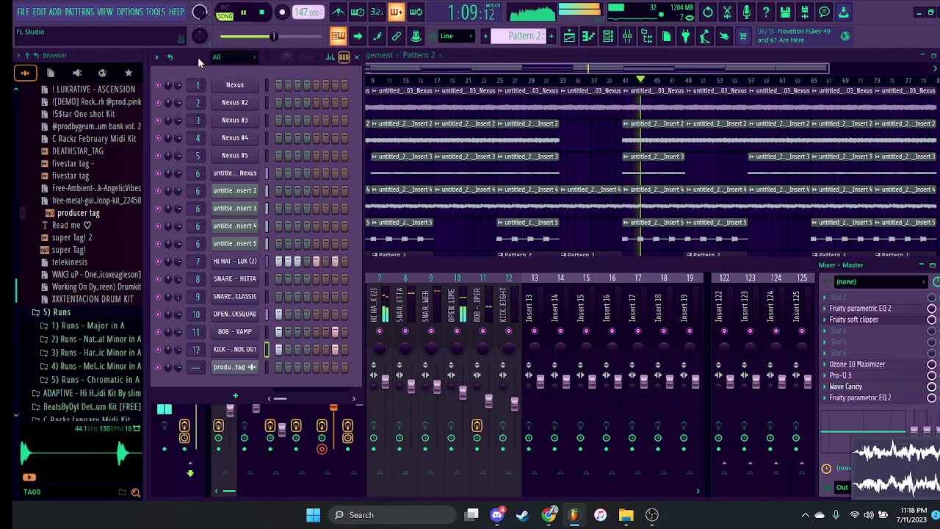
pyautogui.click(239, 397)
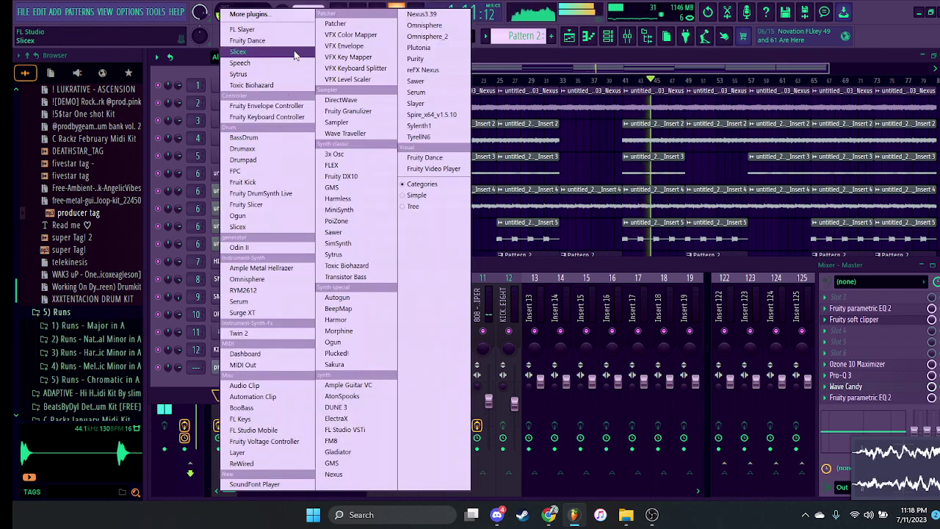
pyautogui.click(264, 40)
pyautogui.click(337, 210)
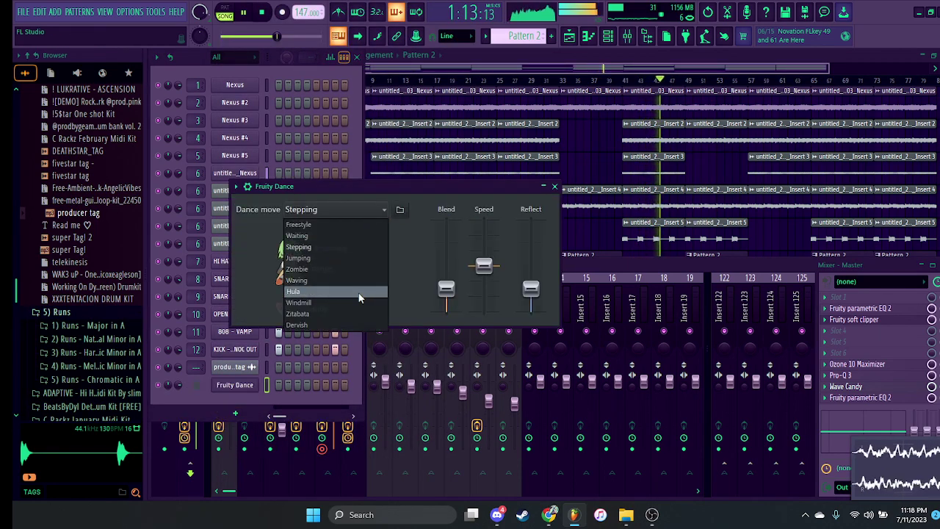
pyautogui.click(360, 294)
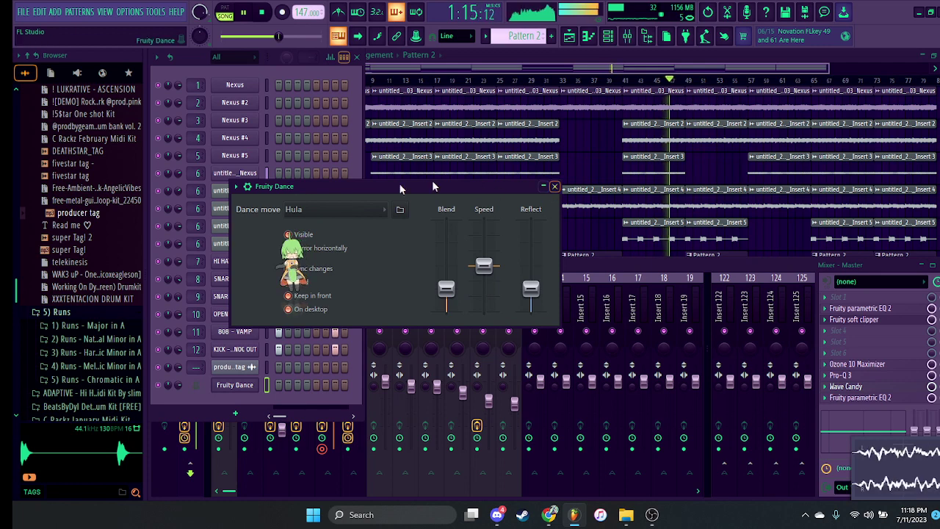
pyautogui.click(339, 210)
pyautogui.click(309, 314)
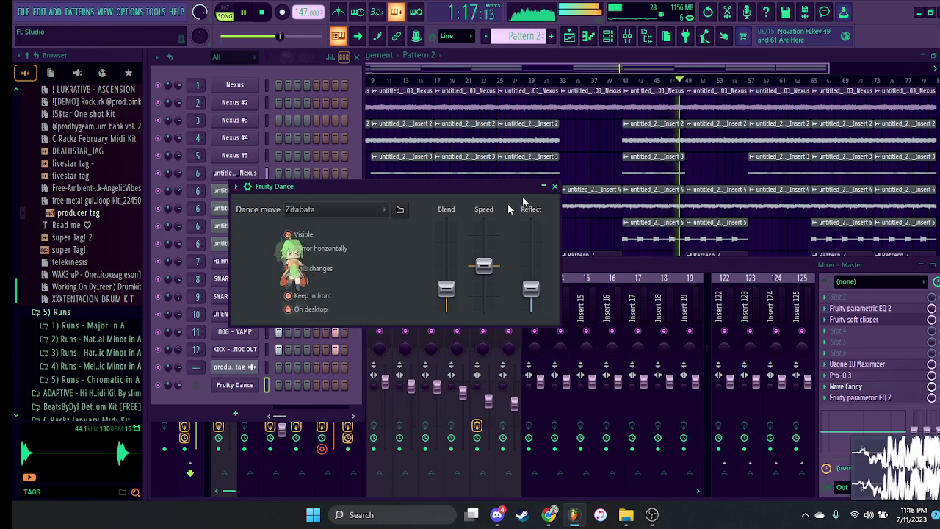
pyautogui.click(554, 186)
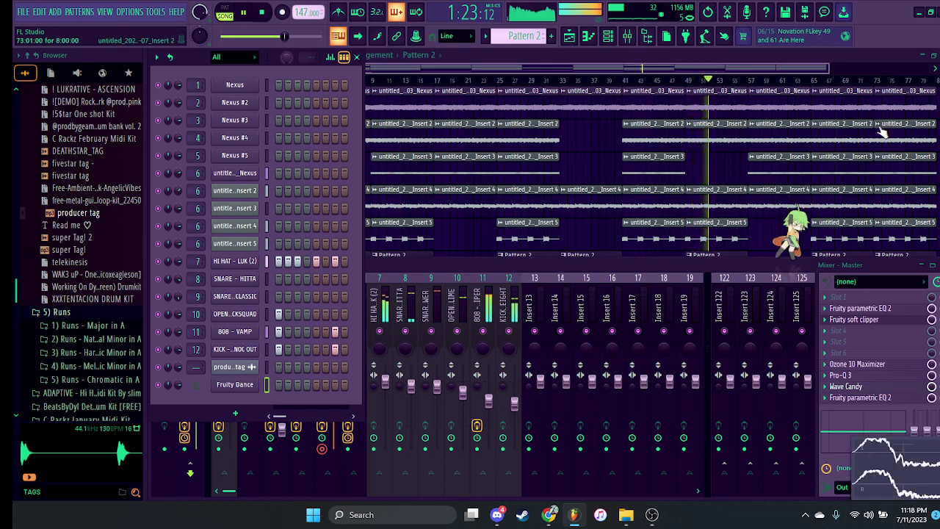
# Return to the playlist and inspect the audio clip settings of the Insert 3 clip on Track 3
pyautogui.click(545, 292)
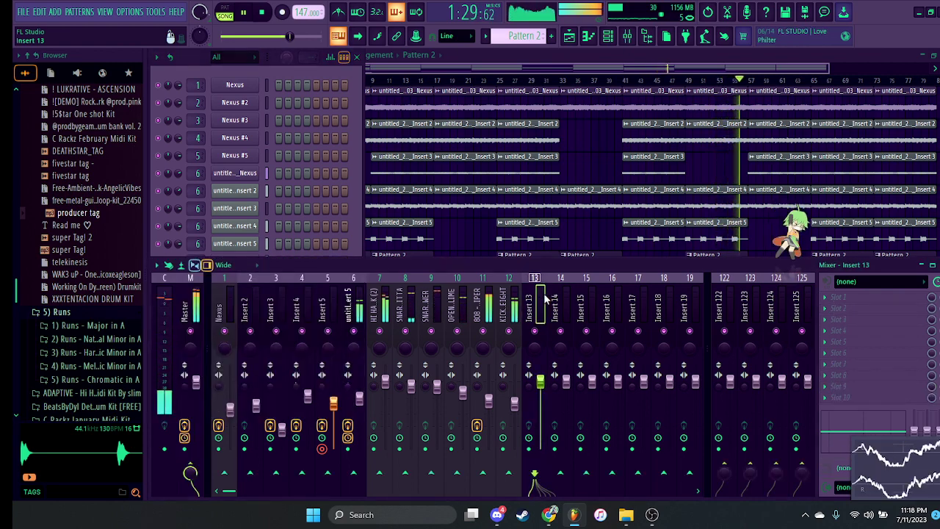
pyautogui.click(595, 233)
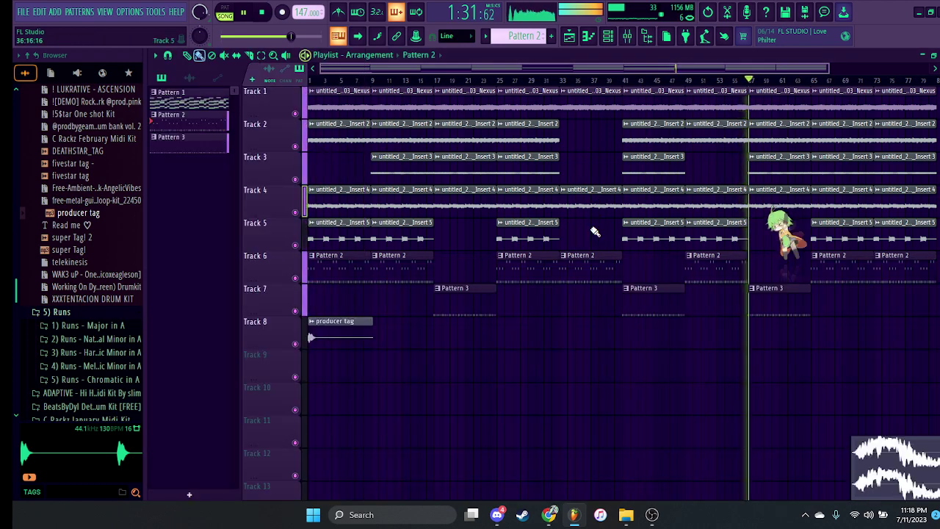
pyautogui.doubleClick(660, 162)
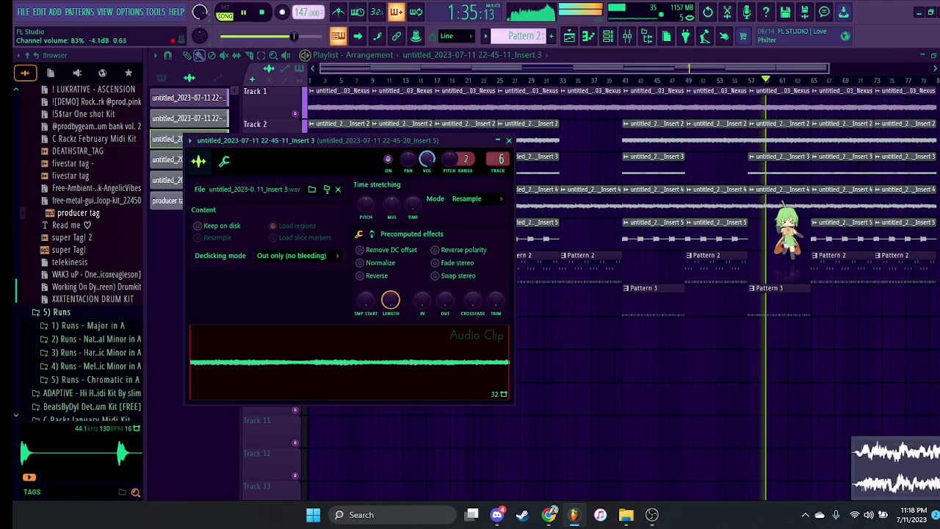
pyautogui.click(508, 141)
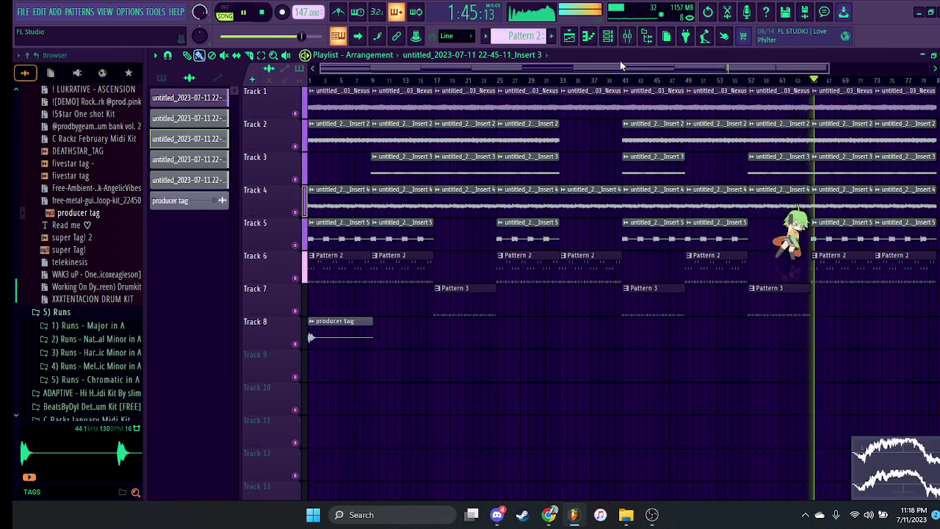
# Delete the last Insert 3 clip on Track 3 and the last Insert 5 clip on Track 5, both starting at bar 73
pyautogui.rightClick(903, 179)
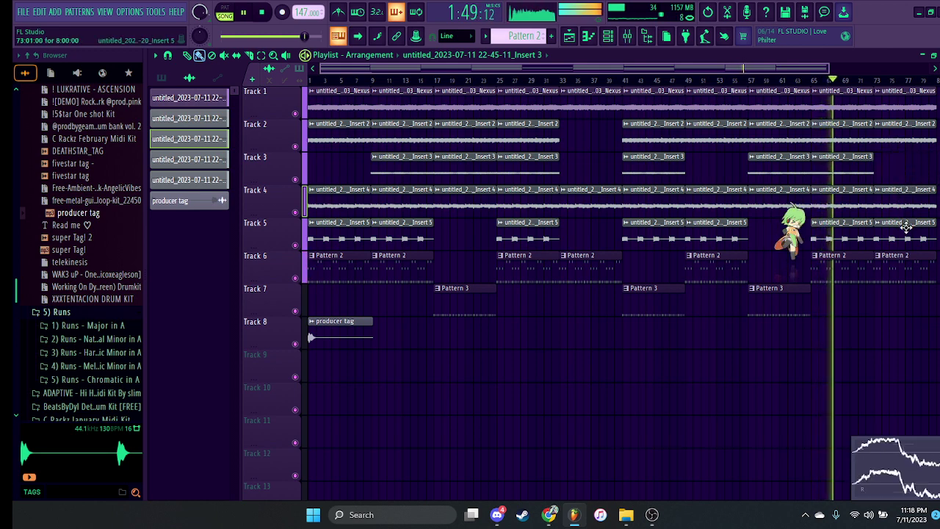
pyautogui.rightClick(906, 228)
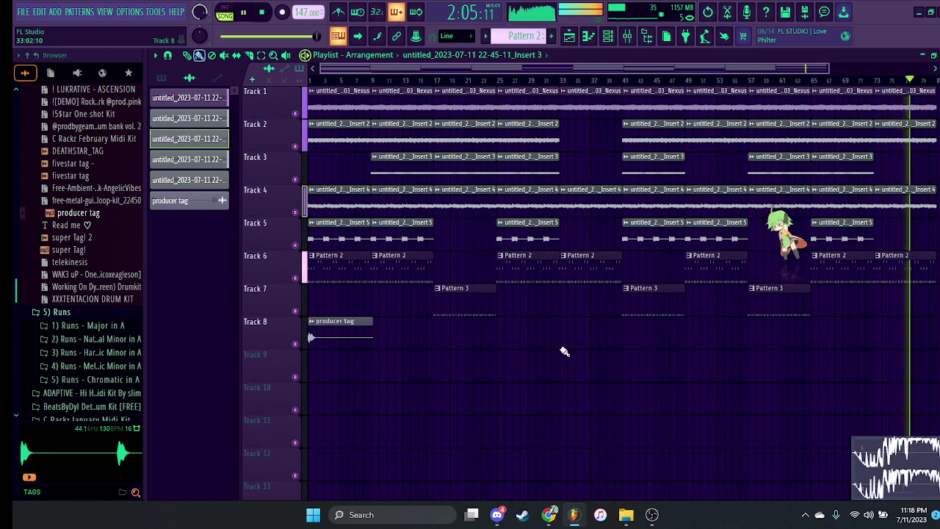
# Select the playlist time range from bar 1 to about bar 85, covering the whole arrangement
pyautogui.scroll(-1, 774, 215)
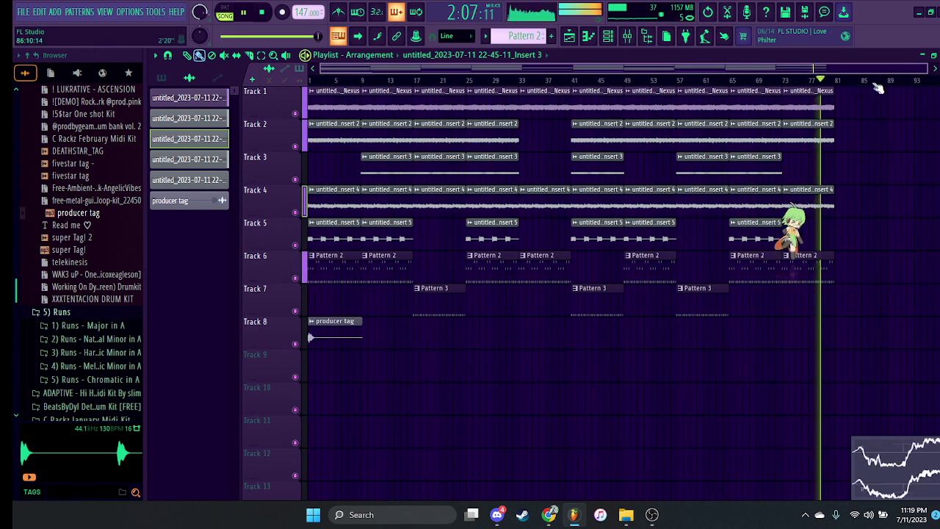
pyautogui.moveTo(867, 87); pyautogui.dragTo(80, 175)
pyautogui.hotkey('ctrl', 'd')
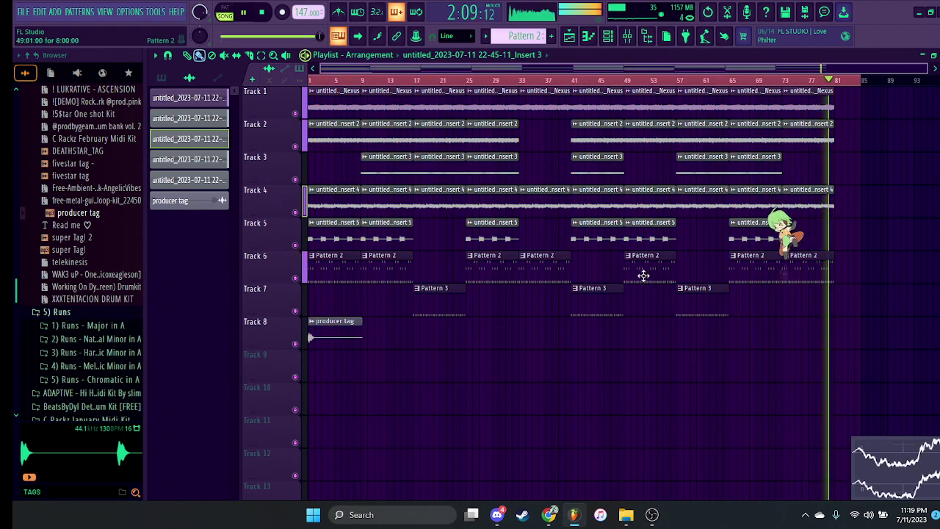